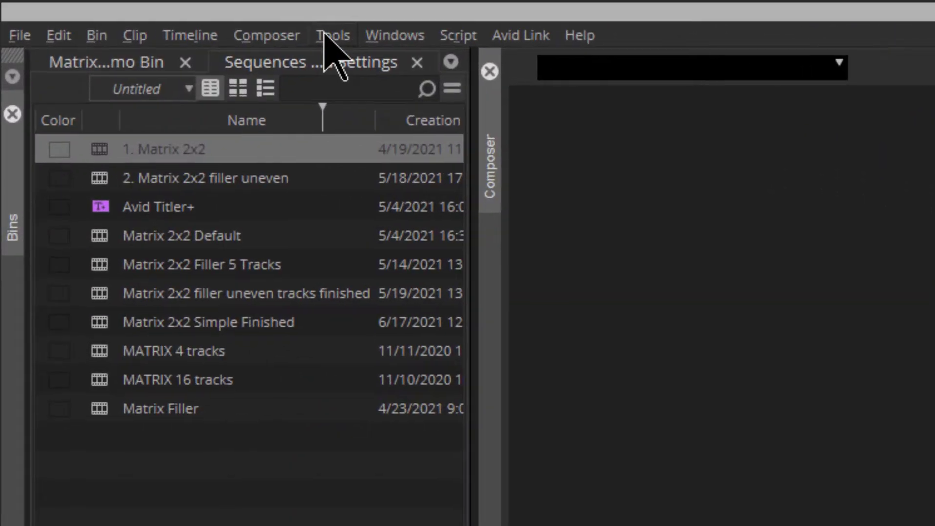
Open the Effect Palette and select the Matrix LE 2x2 filter in the DTective Suite 8.2 category
{"action": "left_click", "coordinate": [127, 14]}
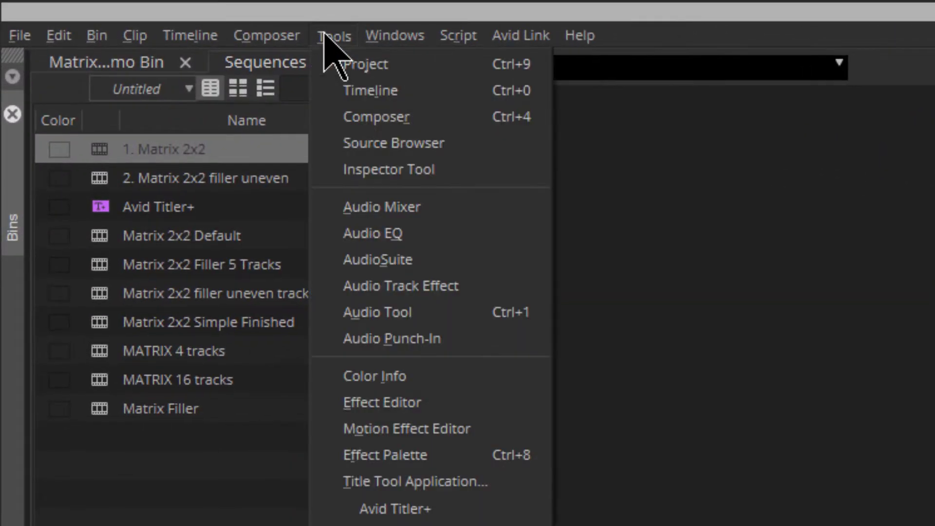
{"action": "left_click", "coordinate": [493, 456]}
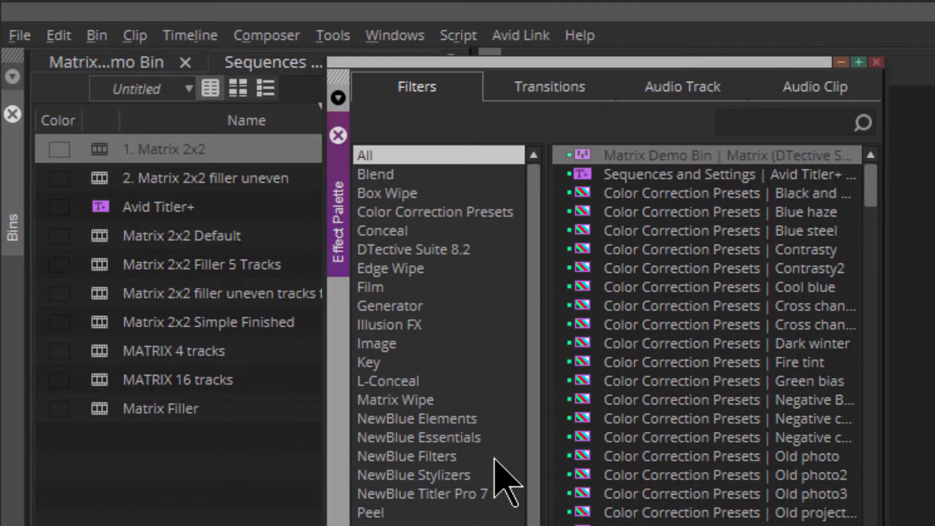
{"action": "left_click", "coordinate": [414, 253]}
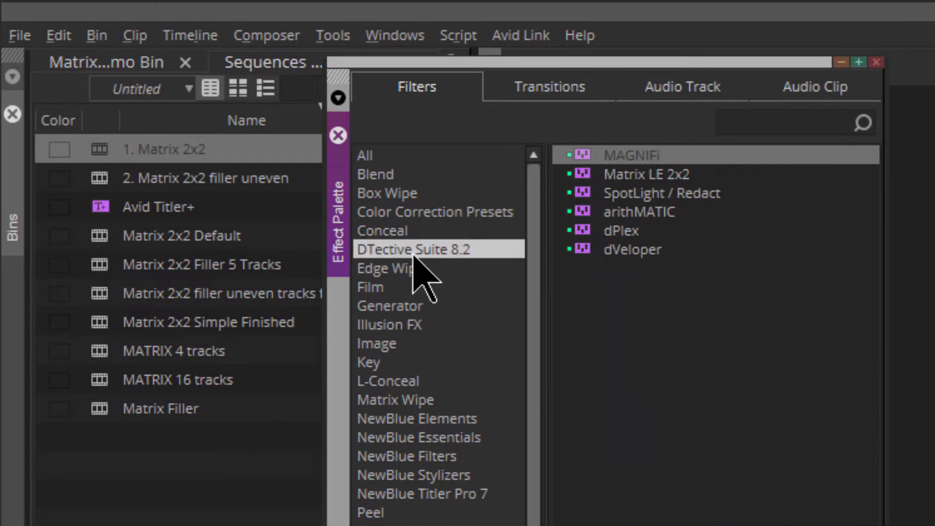
{"action": "left_click", "coordinate": [646, 174]}
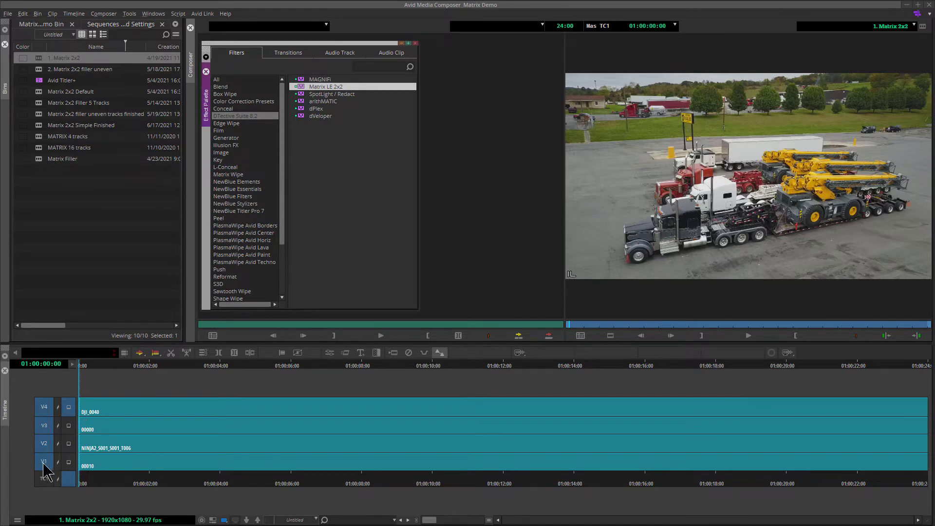
Try the Matrix LE 2x2 effect on the DJI_0040 clip on V4 and undo it
{"action": "mouse_move", "coordinate": [83, 477]}
{"action": "left_mouse_down"}
{"action": "mouse_move", "coordinate": [931, 470]}
{"action": "mouse_move", "coordinate": [63, 472]}
{"action": "mouse_move", "coordinate": [73, 470]}
{"action": "left_mouse_up"}
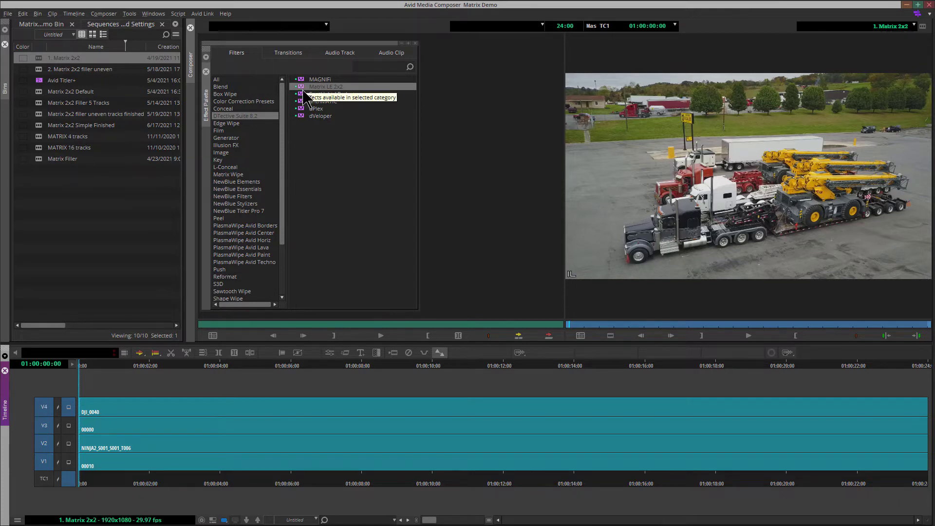
{"action": "left_click_drag", "start_coordinate": [301, 87], "coordinate": [126, 404]}
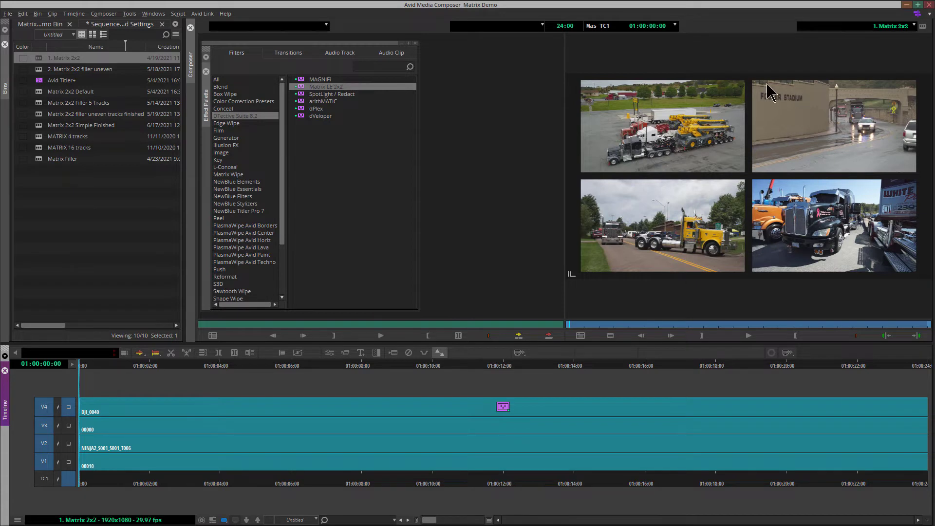
{"action": "left_click", "coordinate": [23, 13]}
{"action": "left_click", "coordinate": [43, 25]}
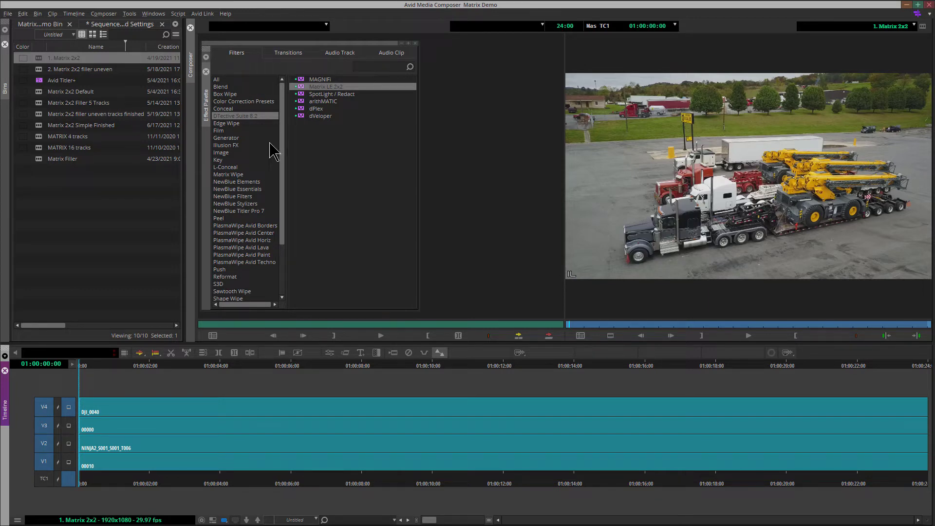
Try the Matrix LE 2x2 effect on the 00000 clip with V3 as the monitored track, and undo the effect
{"action": "left_click", "coordinate": [302, 87]}
{"action": "left_click_drag", "start_coordinate": [302, 88], "coordinate": [137, 429]}
{"action": "left_click", "coordinate": [69, 427]}
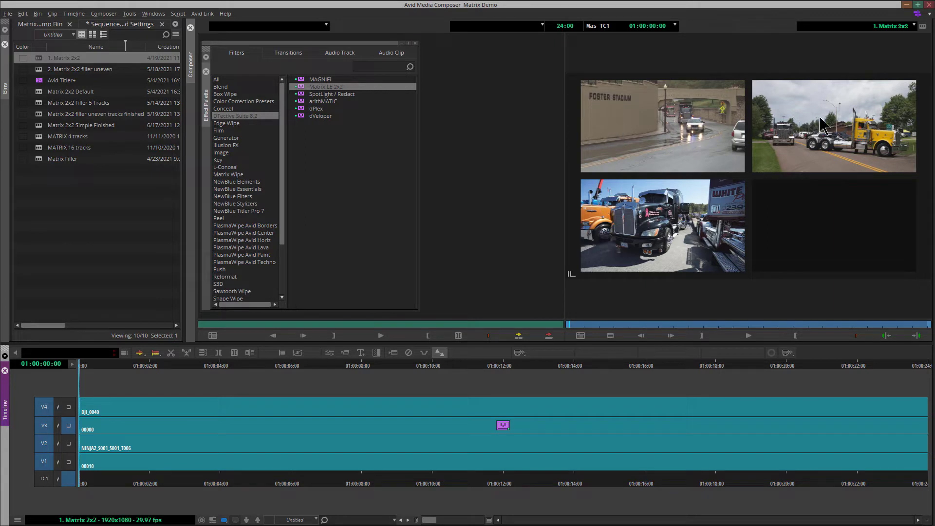
{"action": "left_click", "coordinate": [795, 124]}
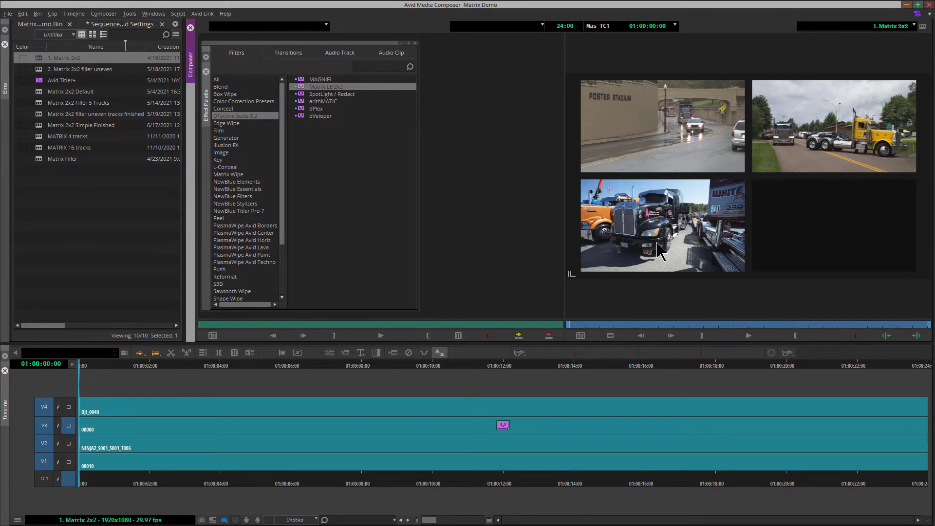
{"action": "left_click", "coordinate": [24, 15]}
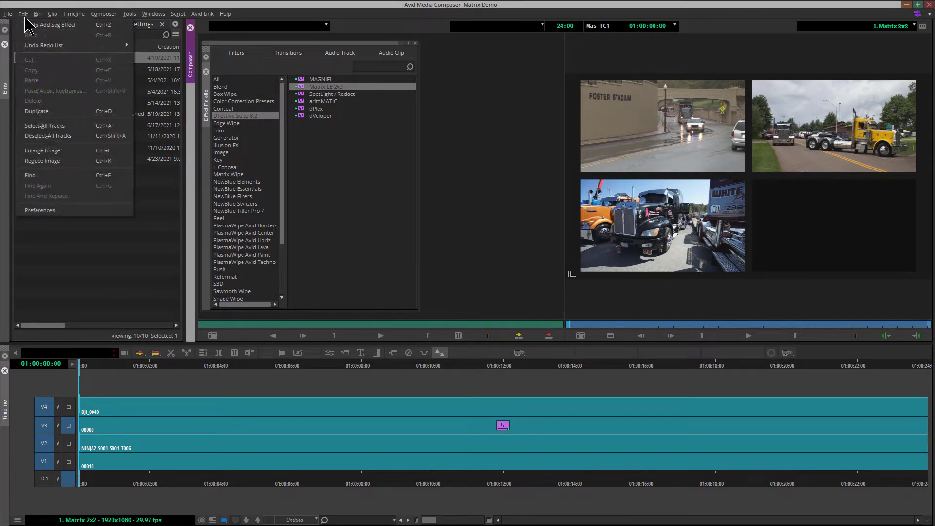
{"action": "left_click", "coordinate": [30, 25]}
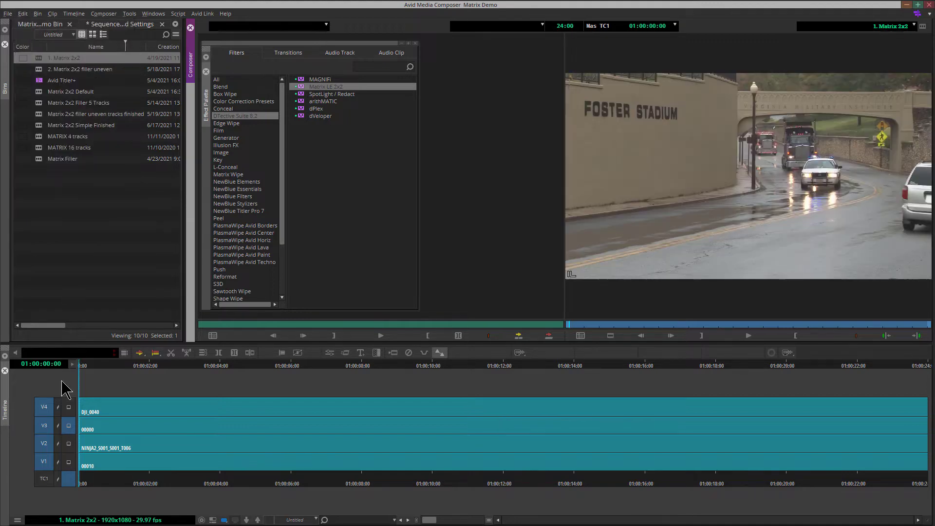
Monitor V4, select the DJI_0040 clip on it, and apply the Matrix LE 2x2 effect
{"action": "left_click", "coordinate": [69, 407]}
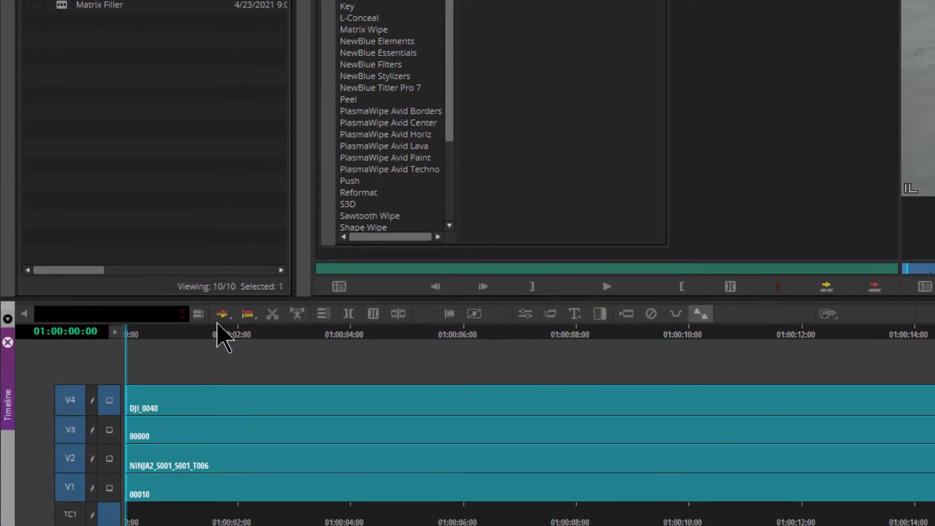
{"action": "left_click", "coordinate": [221, 315]}
{"action": "left_click", "coordinate": [190, 409]}
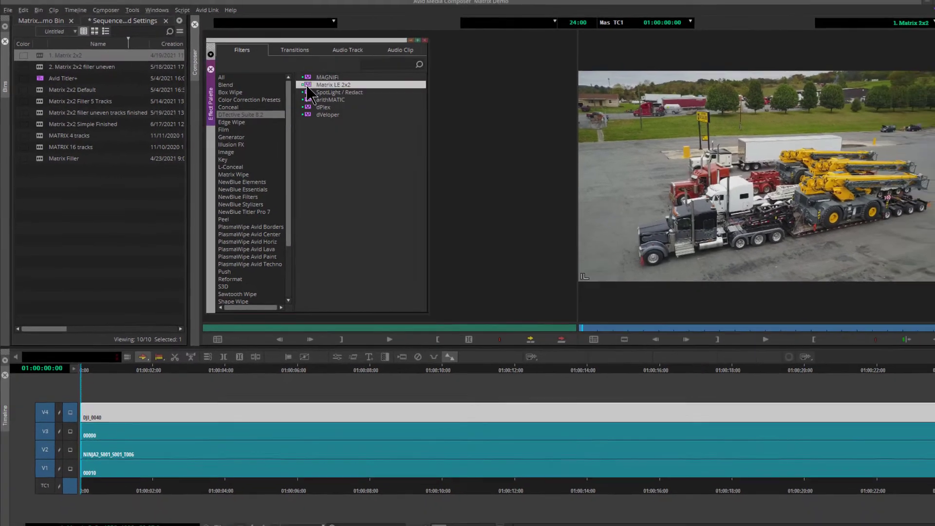
{"action": "double_click", "coordinate": [334, 78]}
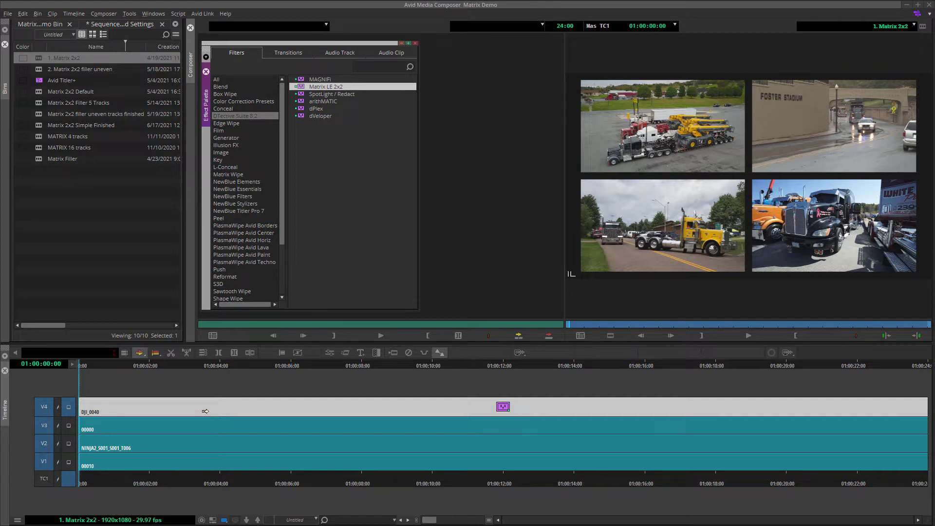
Load the sequence 2. Matrix 2x2 filler uneven and scrub through its opening seconds to examine the staggered clip starts
{"action": "double_click", "coordinate": [41, 69]}
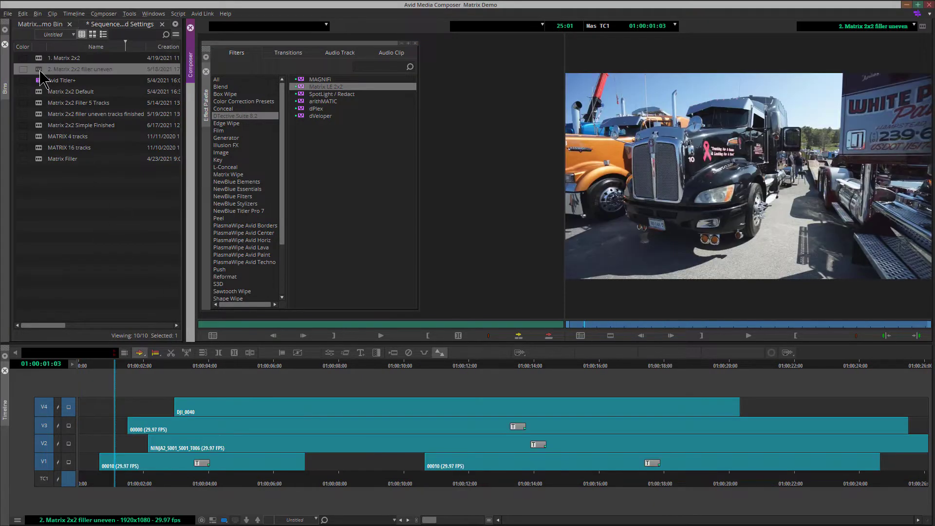
{"action": "left_click", "coordinate": [116, 399]}
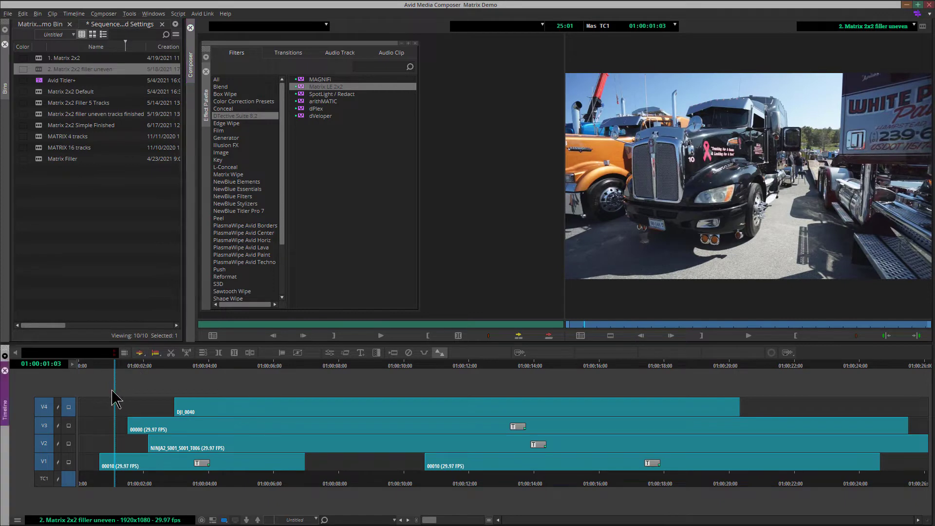
{"action": "left_click", "coordinate": [90, 440]}
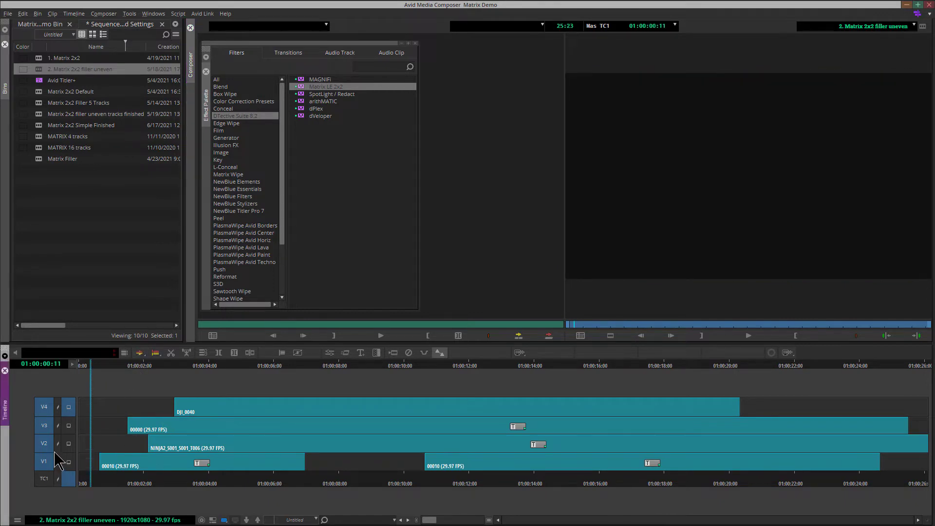
{"action": "left_click_drag", "start_coordinate": [100, 484], "coordinate": [199, 479]}
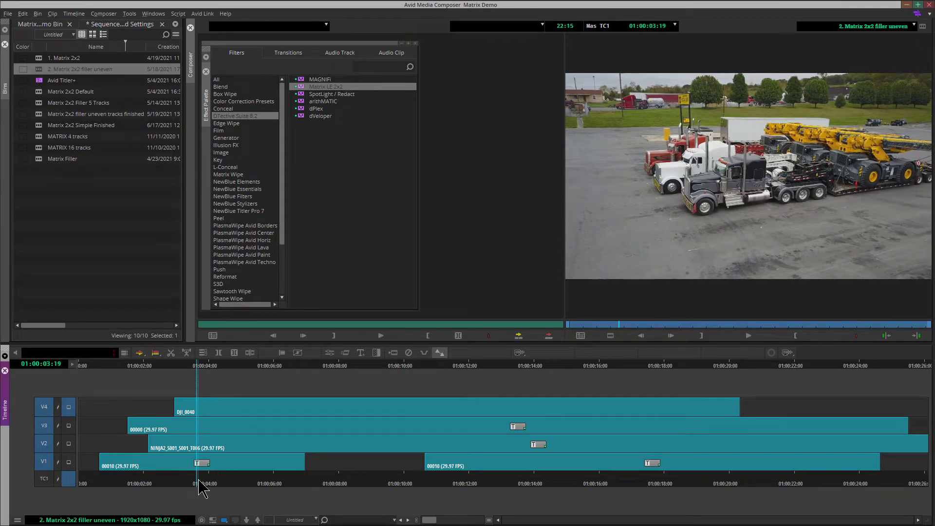
{"action": "left_click_drag", "start_coordinate": [199, 479], "coordinate": [204, 480]}
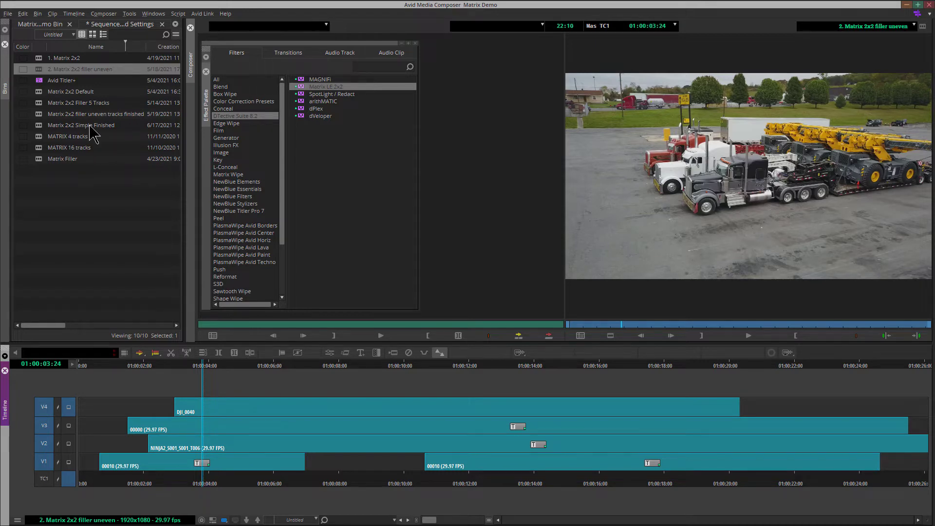
Reload the sequence 1. Matrix 2x2 and open its effect in the Effect Editor, keeping the plugin applied to Video Track
{"action": "double_click", "coordinate": [41, 58]}
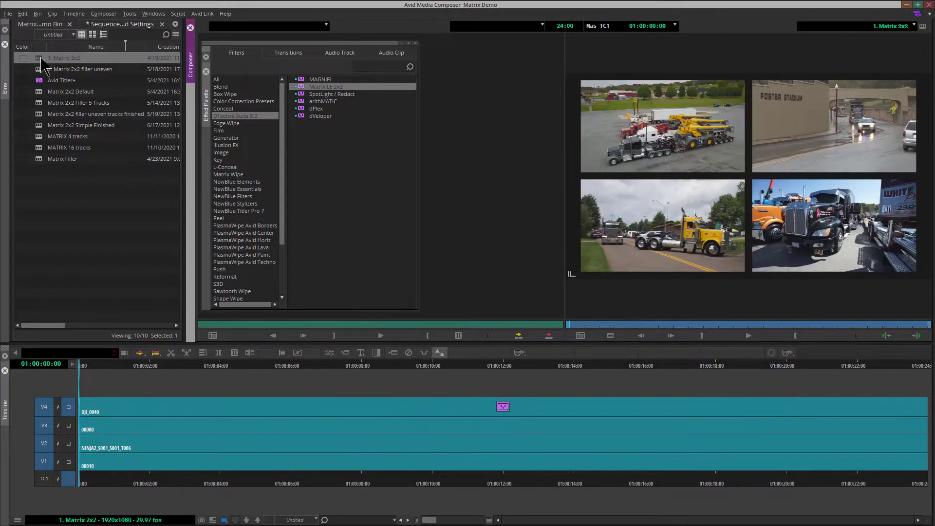
{"action": "left_click", "coordinate": [39, 59]}
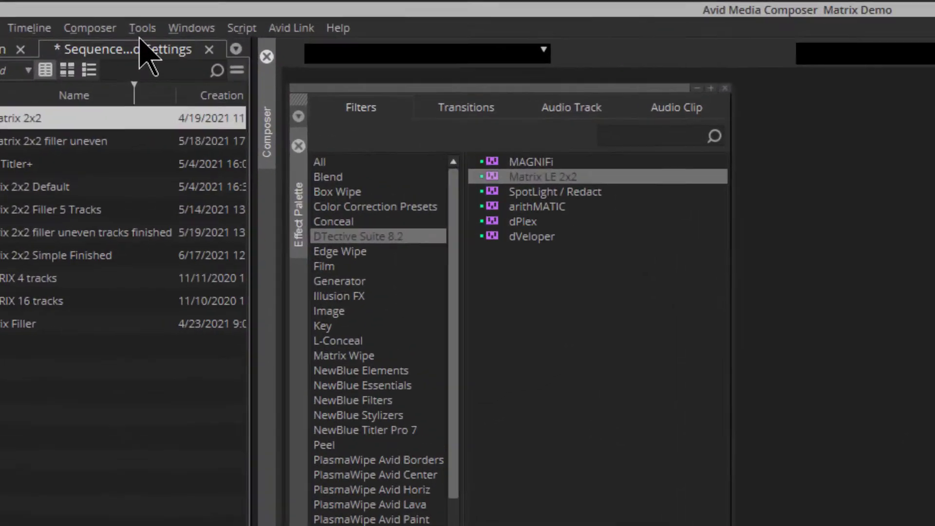
{"action": "left_click", "coordinate": [129, 13]}
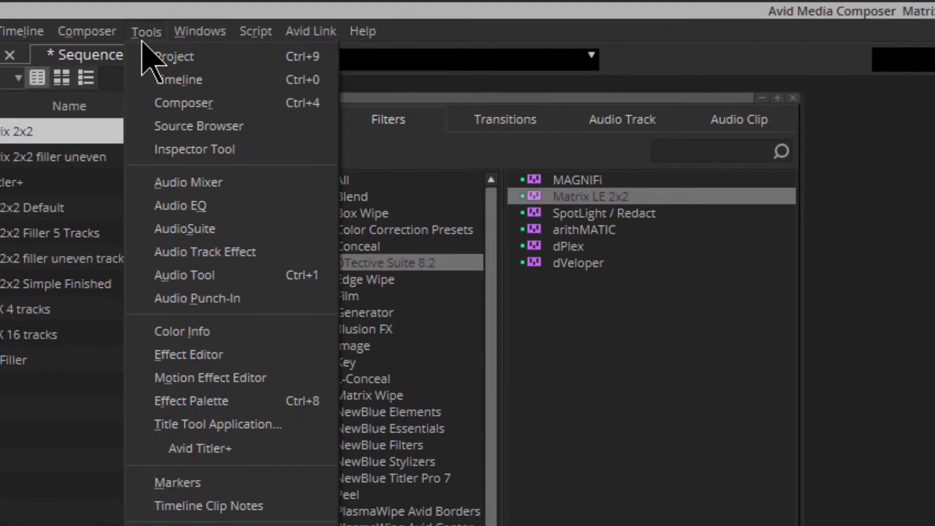
{"action": "left_click", "coordinate": [263, 356]}
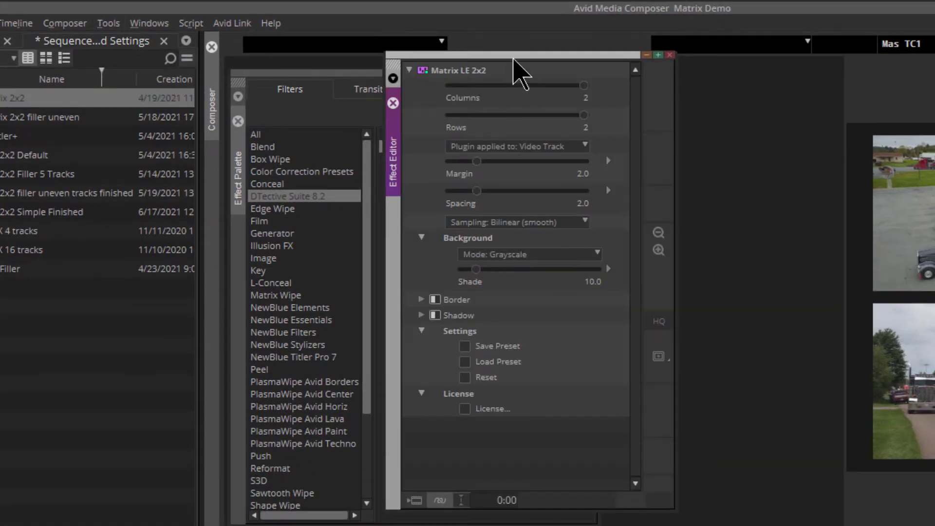
{"action": "left_click_drag", "start_coordinate": [513, 56], "coordinate": [388, 79]}
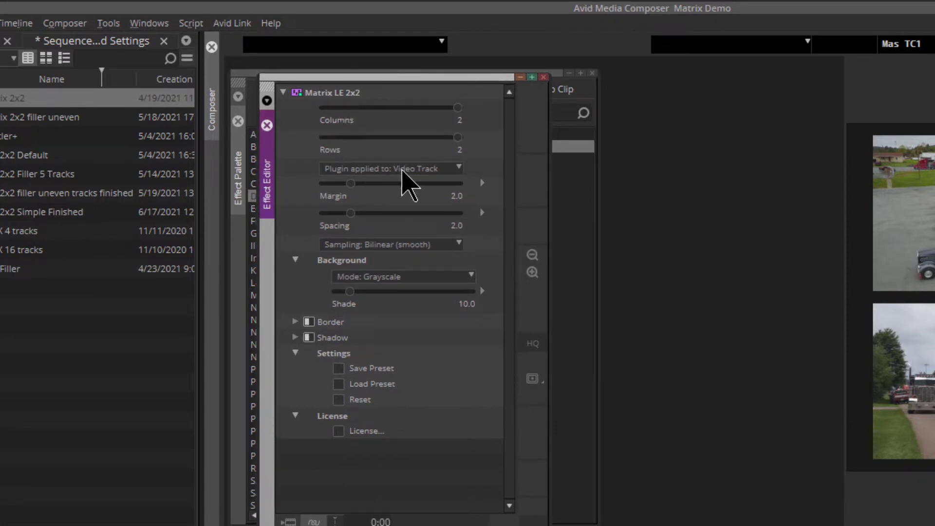
{"action": "left_click", "coordinate": [457, 169]}
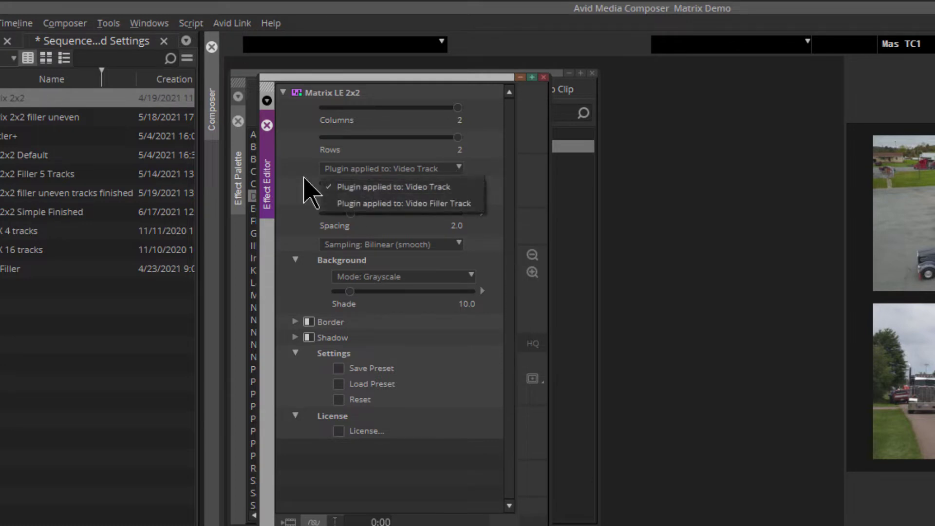
{"action": "left_click", "coordinate": [502, 178]}
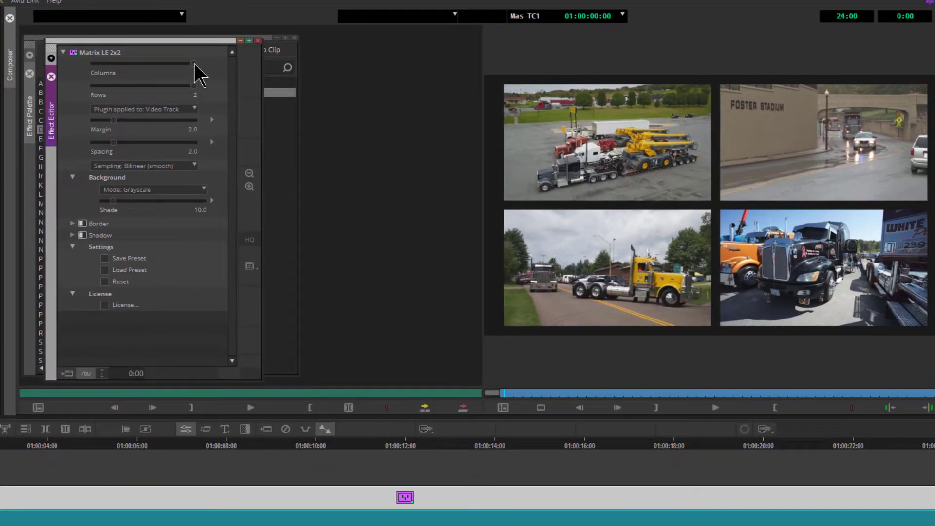
Try one-column and one-row layouts of the matrix, and return Columns and Rows to 2
{"action": "left_click_drag", "start_coordinate": [194, 63], "coordinate": [72, 73]}
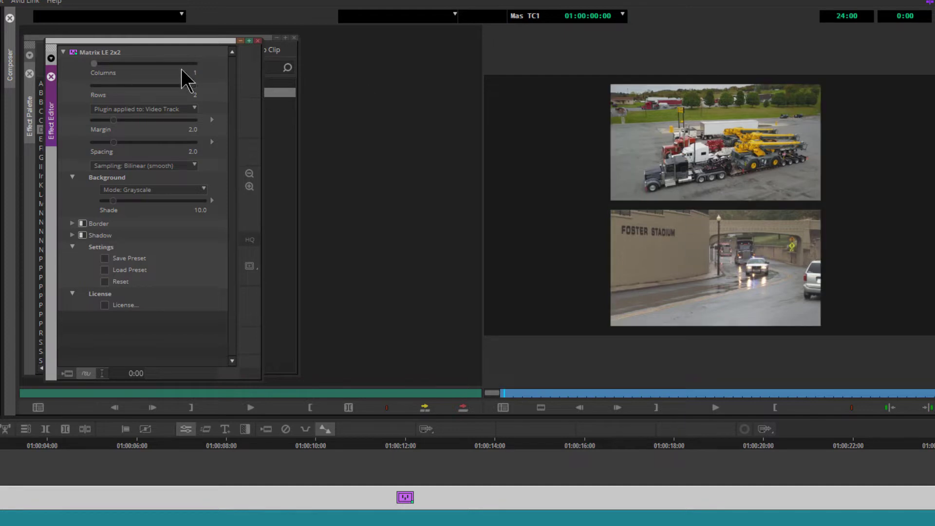
{"action": "left_click_drag", "start_coordinate": [186, 64], "coordinate": [83, 88]}
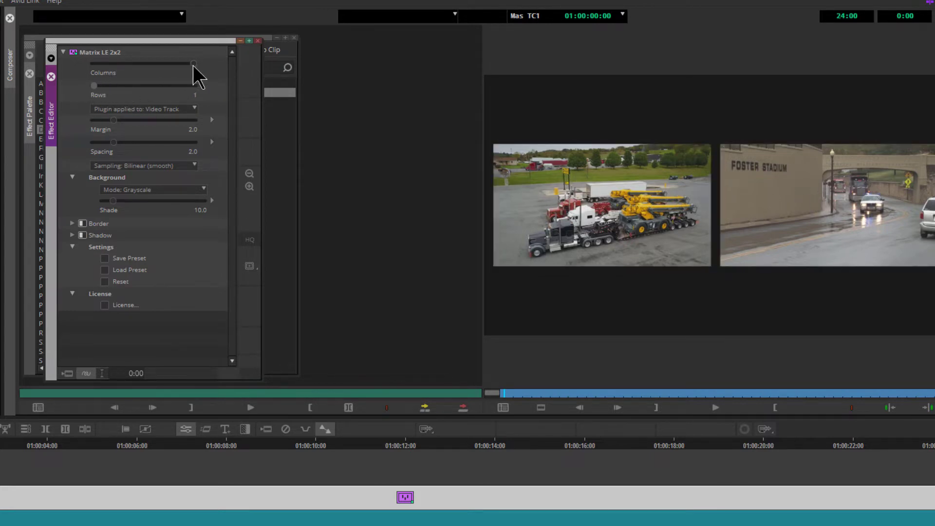
{"action": "left_click_drag", "start_coordinate": [194, 63], "coordinate": [84, 64]}
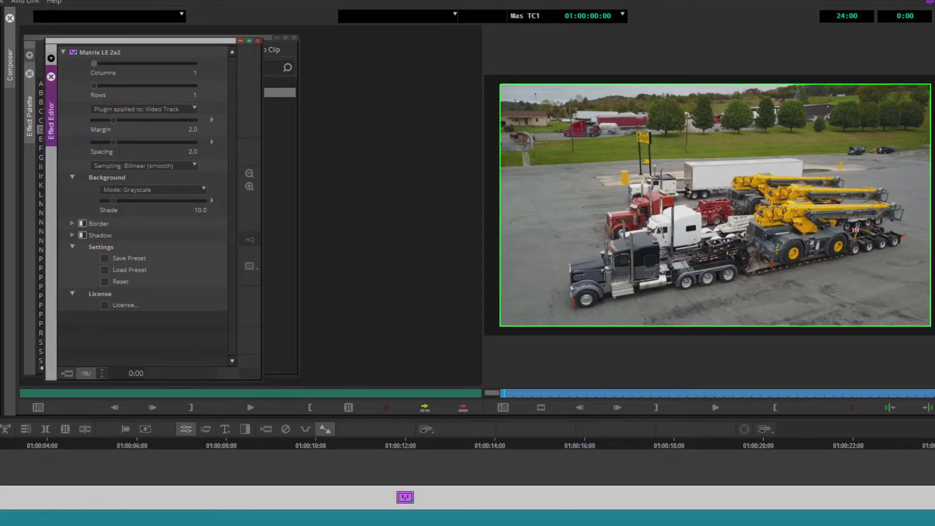
{"action": "left_click_drag", "start_coordinate": [95, 64], "coordinate": [194, 64]}
{"action": "left_click_drag", "start_coordinate": [95, 85], "coordinate": [224, 81]}
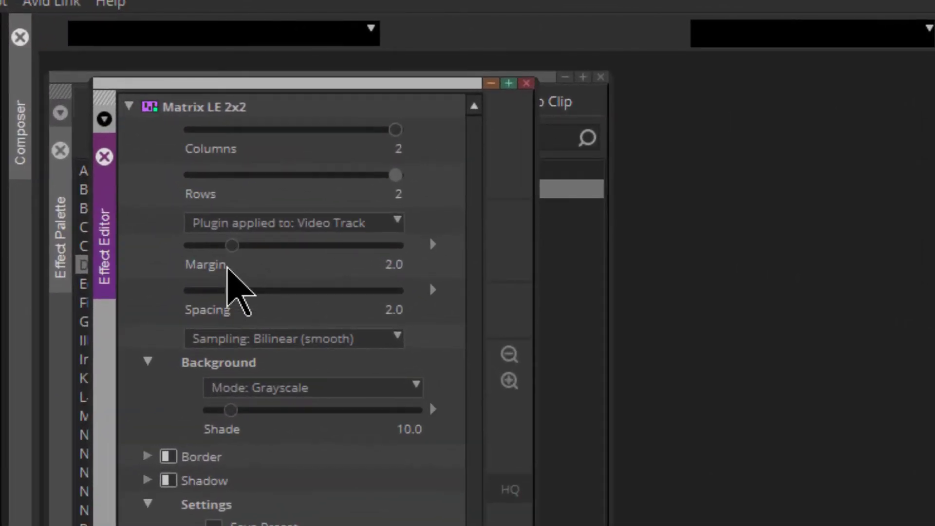
Set the Matrix LE 2x2 effect's Margin to 3.1 and Spacing to 2.5
{"action": "left_click_drag", "start_coordinate": [231, 245], "coordinate": [201, 246]}
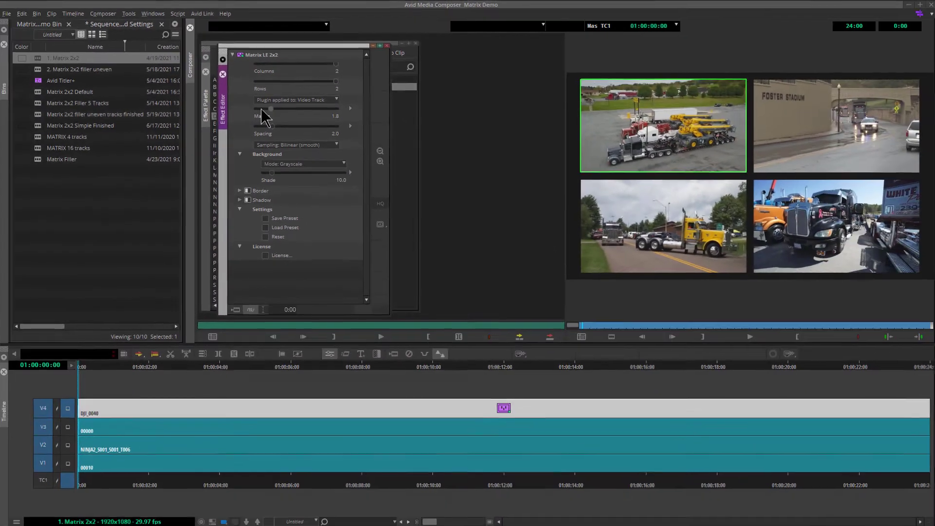
{"action": "left_click_drag", "start_coordinate": [261, 109], "coordinate": [279, 108]}
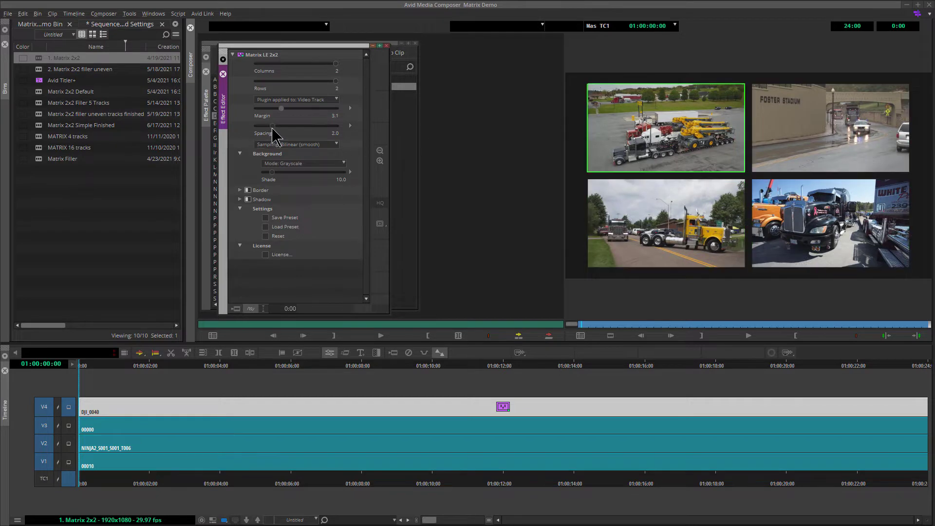
{"action": "left_click_drag", "start_coordinate": [276, 126], "coordinate": [286, 126]}
{"action": "left_click_drag", "start_coordinate": [288, 125], "coordinate": [304, 128]}
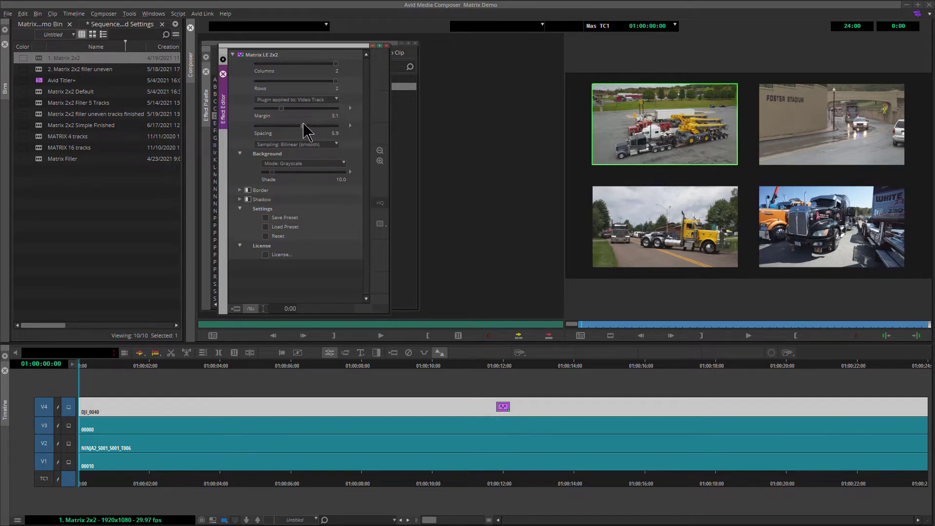
{"action": "left_click_drag", "start_coordinate": [302, 126], "coordinate": [276, 126]}
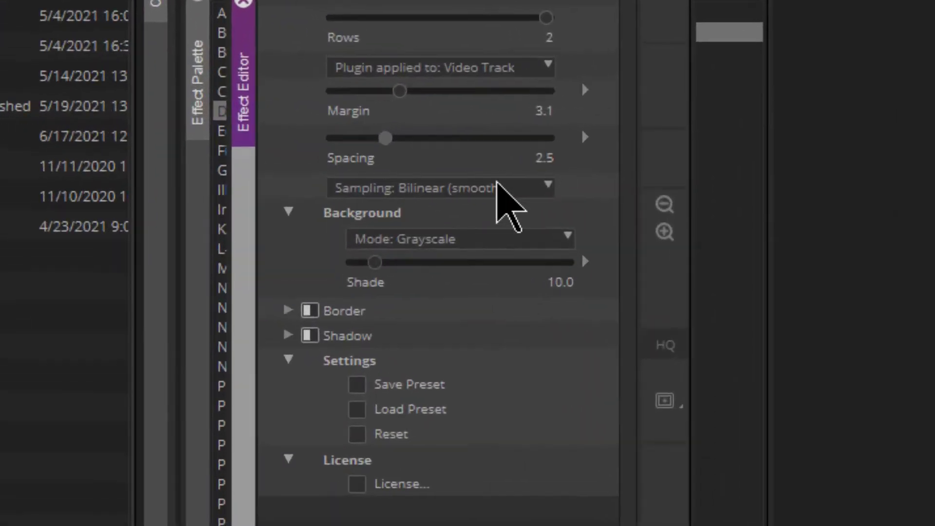
Try the Cubic (smoother) and Sinc (sharper) sampling options, and return Sampling to Bilinear (smooth)
{"action": "left_click", "coordinate": [317, 144]}
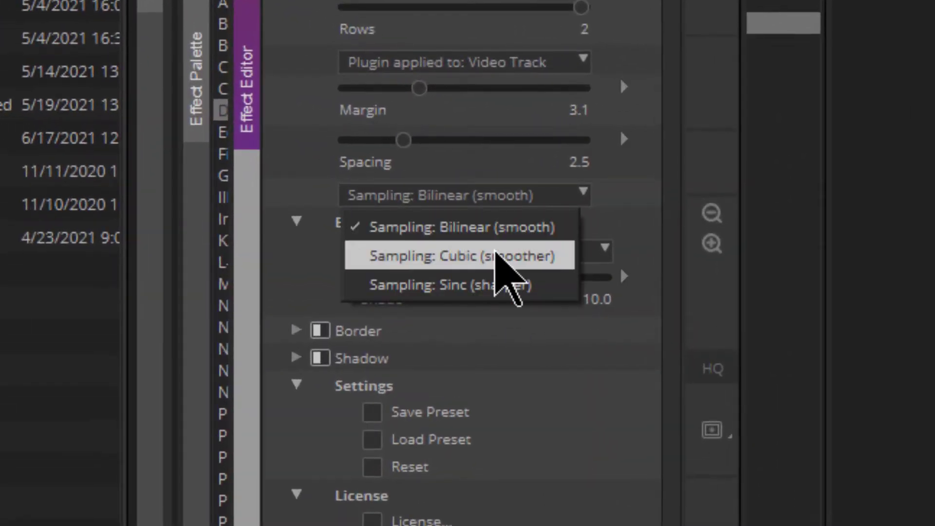
{"action": "left_click", "coordinate": [496, 257]}
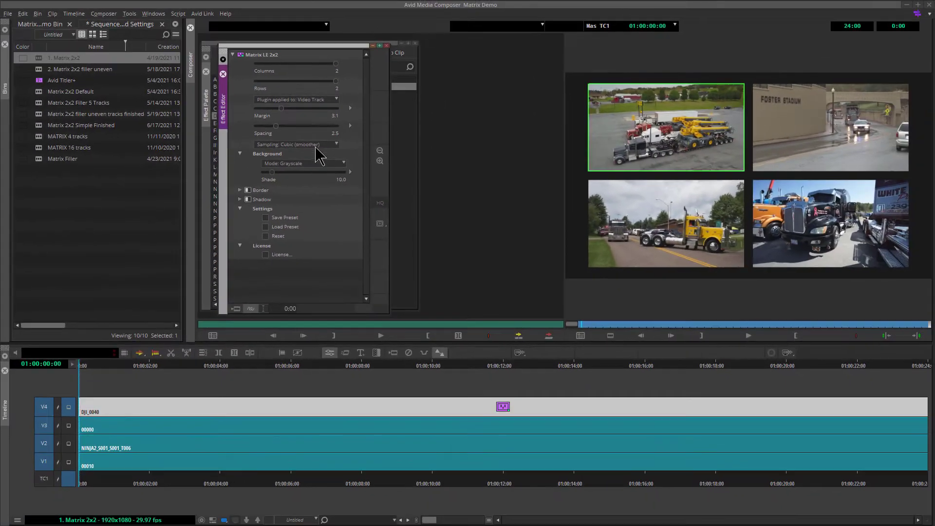
{"action": "left_click", "coordinate": [465, 196]}
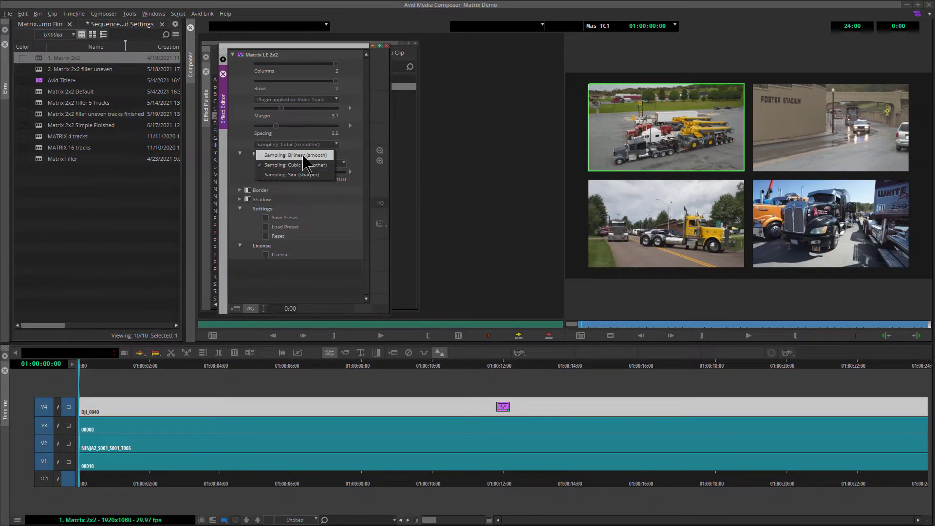
{"action": "left_click", "coordinate": [294, 175]}
{"action": "left_click", "coordinate": [319, 144]}
{"action": "left_click", "coordinate": [311, 155]}
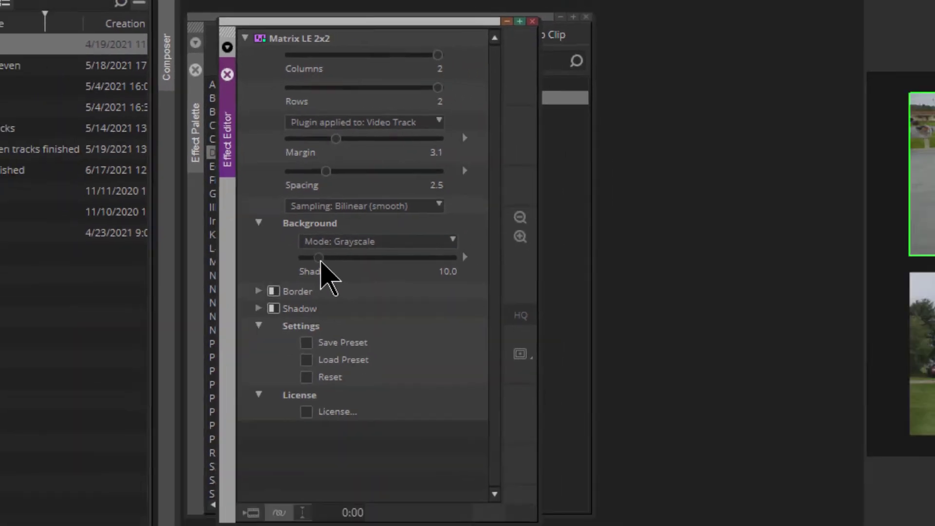
Try the grayscale background at Shade 0.0, and raise the Shade to 66.5
{"action": "left_click_drag", "start_coordinate": [352, 326], "coordinate": [281, 332]}
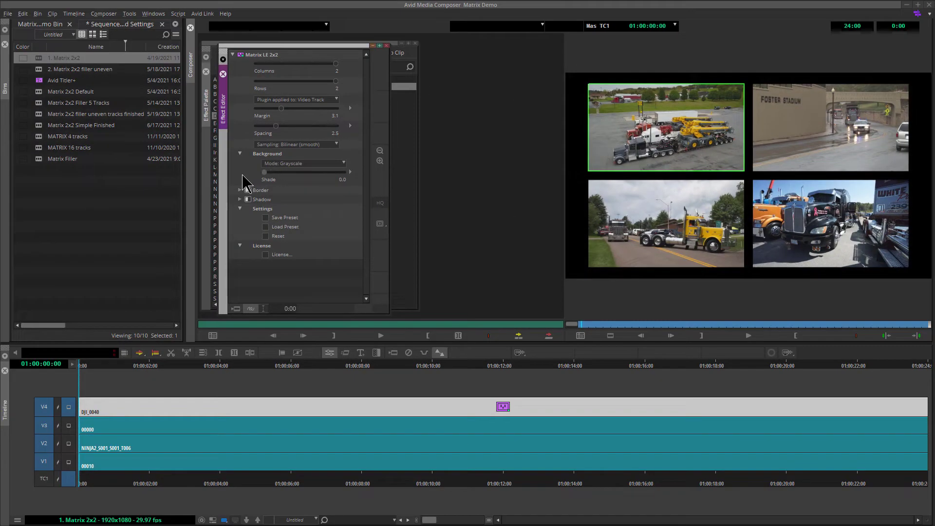
{"action": "left_click_drag", "start_coordinate": [243, 176], "coordinate": [319, 172]}
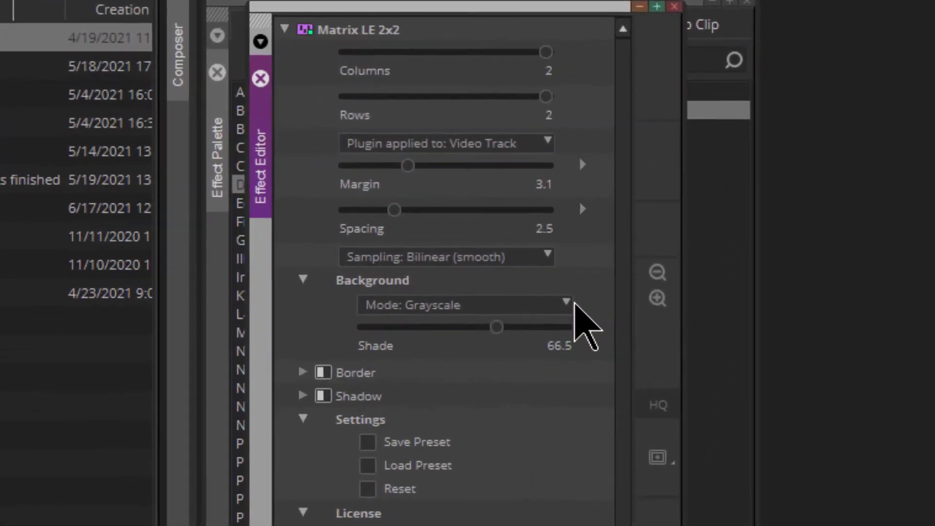
Switch the Background mode to Color, try Red 116.9 with Green 53.1, and sample the color from the yellow truck in the lower-left clip
{"action": "left_click", "coordinate": [446, 223]}
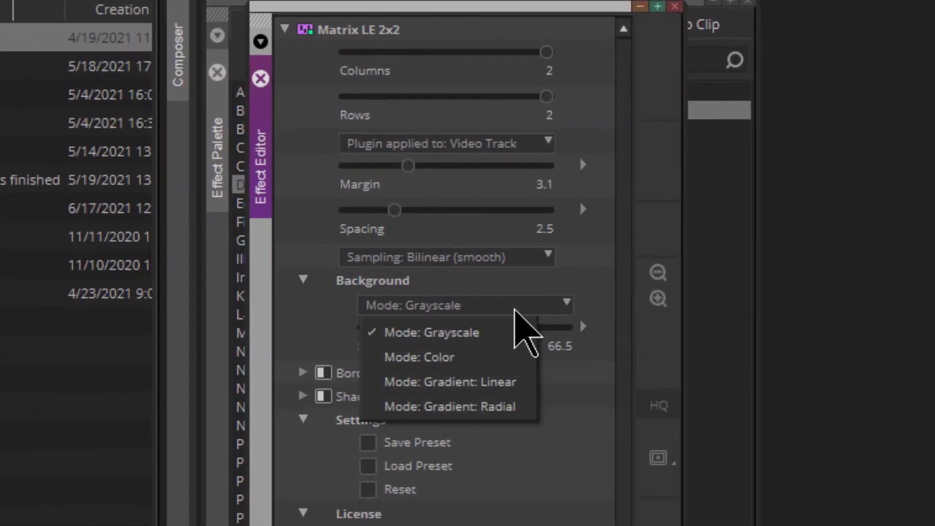
{"action": "left_click", "coordinate": [469, 360]}
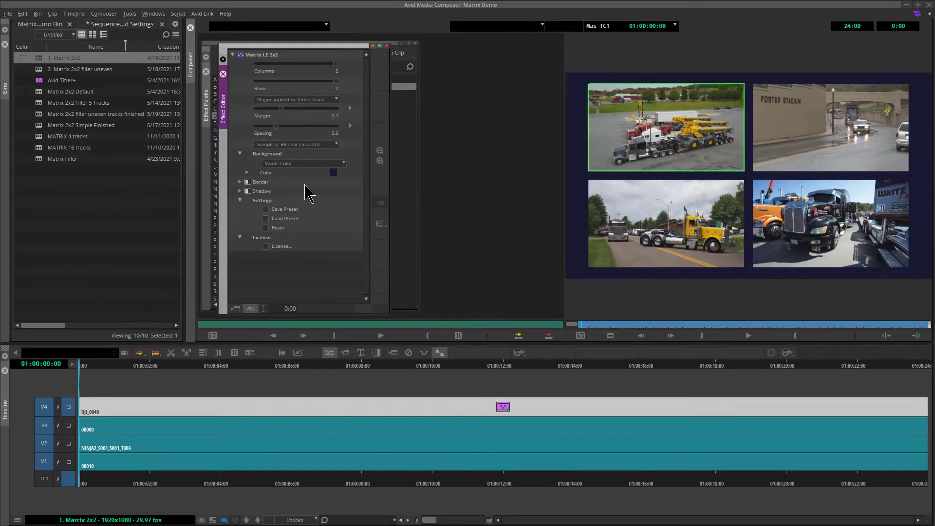
{"action": "left_click", "coordinate": [247, 173]}
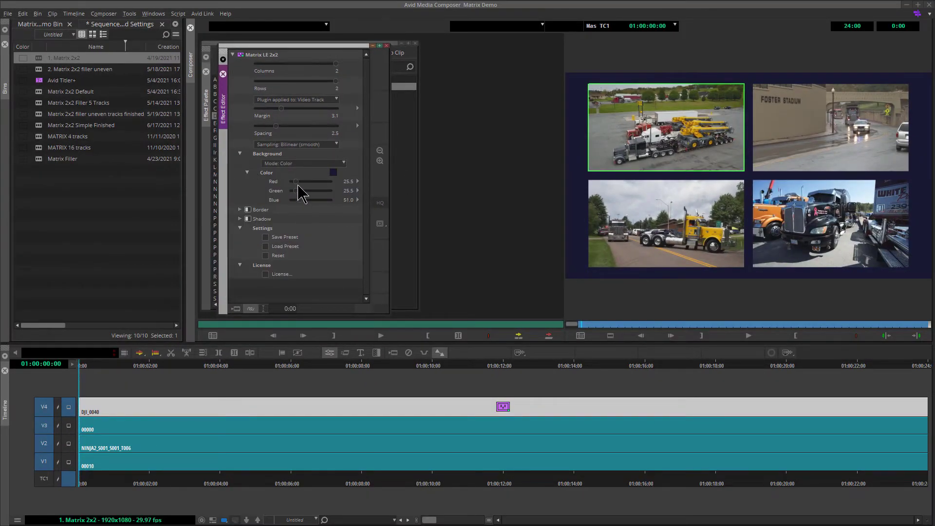
{"action": "mouse_move", "coordinate": [306, 181]}
{"action": "left_mouse_down"}
{"action": "mouse_move", "coordinate": [345, 182]}
{"action": "mouse_move", "coordinate": [313, 190]}
{"action": "mouse_move", "coordinate": [329, 191]}
{"action": "mouse_move", "coordinate": [309, 182]}
{"action": "mouse_move", "coordinate": [302, 192]}
{"action": "left_mouse_up"}
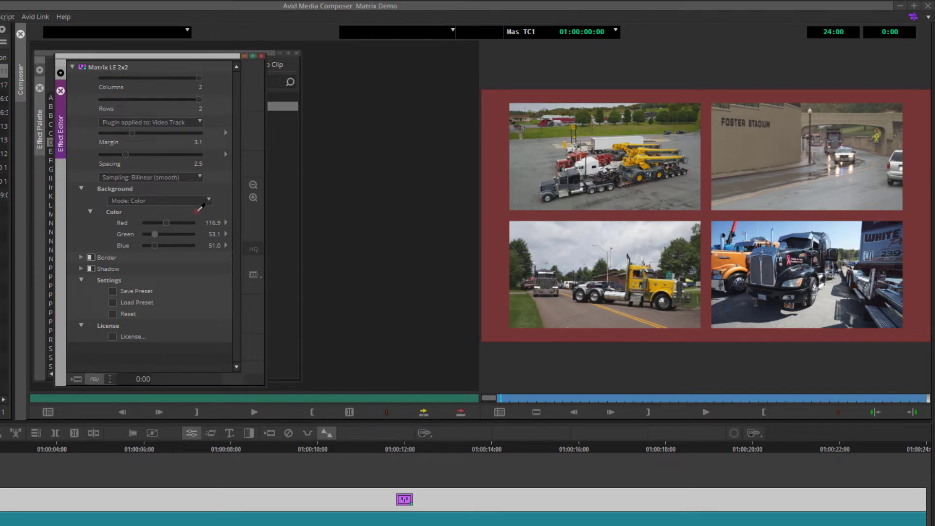
{"action": "left_click", "coordinate": [197, 212]}
{"action": "left_click_drag", "start_coordinate": [605, 257], "coordinate": [659, 289]}
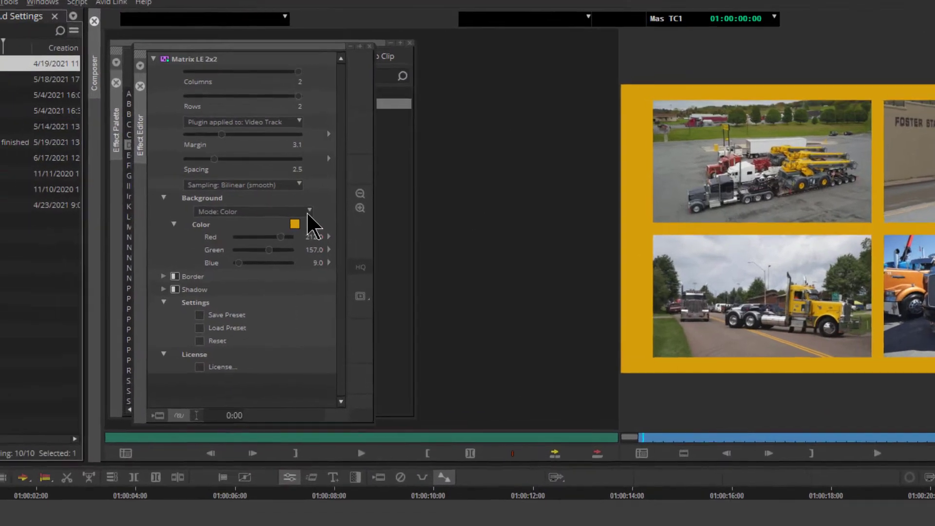
Change the Background mode to Gradient: Linear and adjust the gradient to Size 94.2 and Angle 45
{"action": "left_click", "coordinate": [207, 200]}
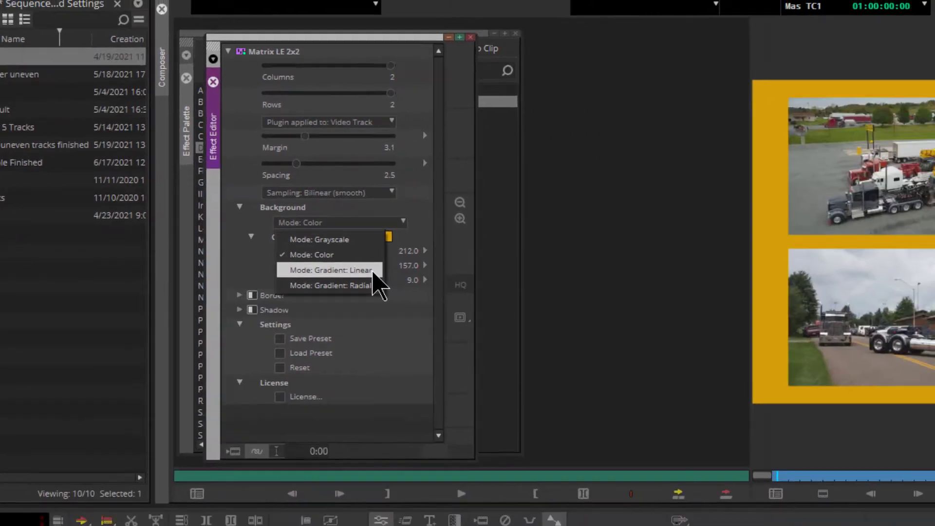
{"action": "left_click", "coordinate": [494, 290]}
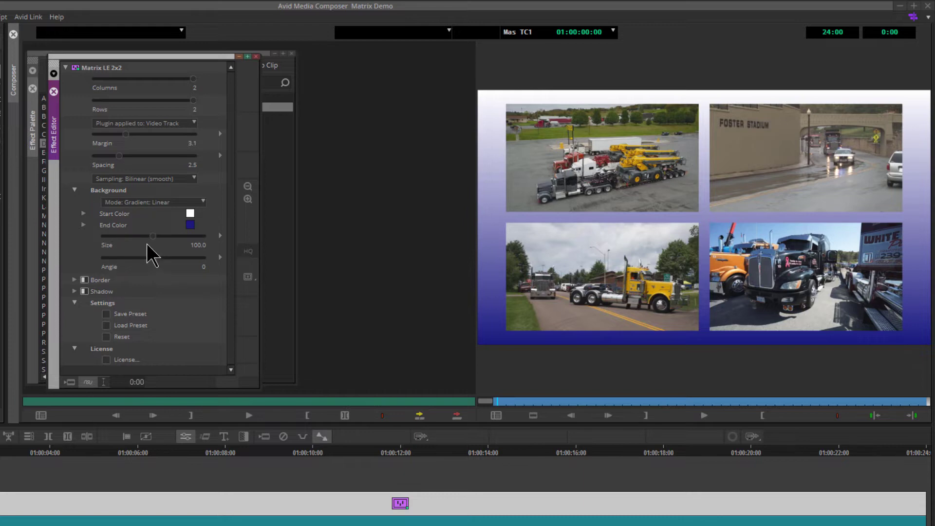
{"action": "left_click_drag", "start_coordinate": [154, 236], "coordinate": [76, 237]}
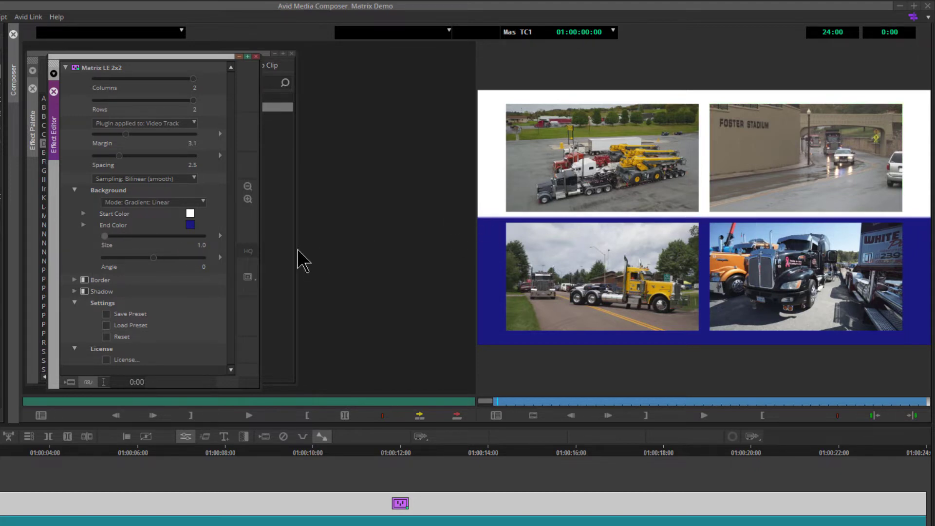
{"action": "left_click_drag", "start_coordinate": [106, 237], "coordinate": [126, 236]}
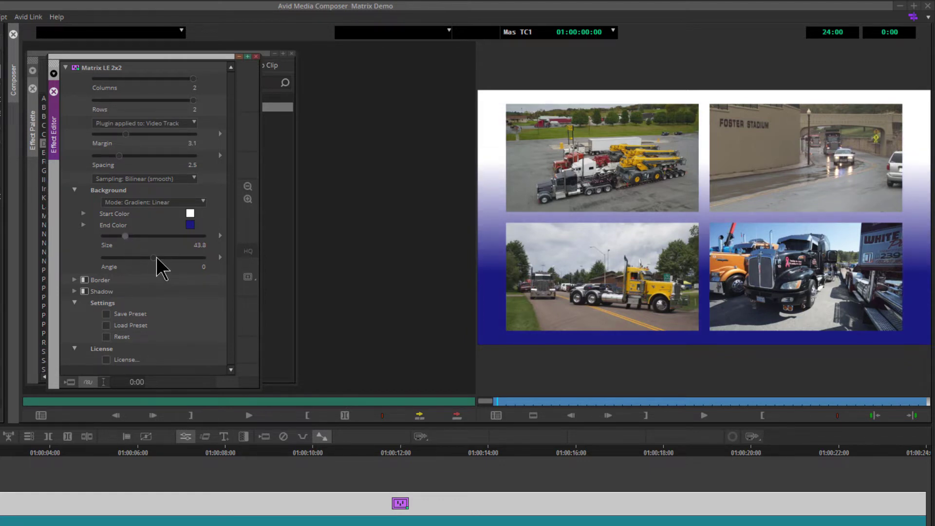
{"action": "left_click_drag", "start_coordinate": [154, 258], "coordinate": [84, 237]}
{"action": "left_click_drag", "start_coordinate": [165, 258], "coordinate": [161, 257]}
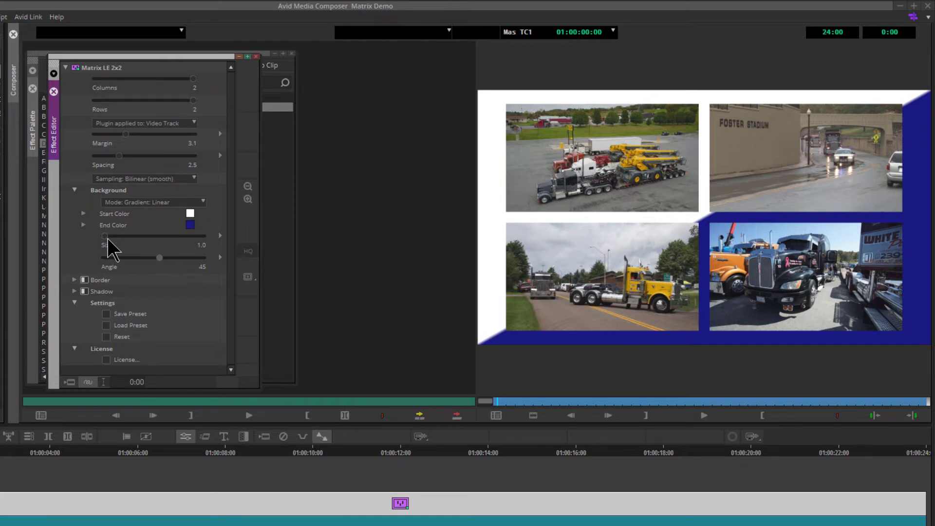
{"action": "left_click_drag", "start_coordinate": [107, 238], "coordinate": [151, 239]}
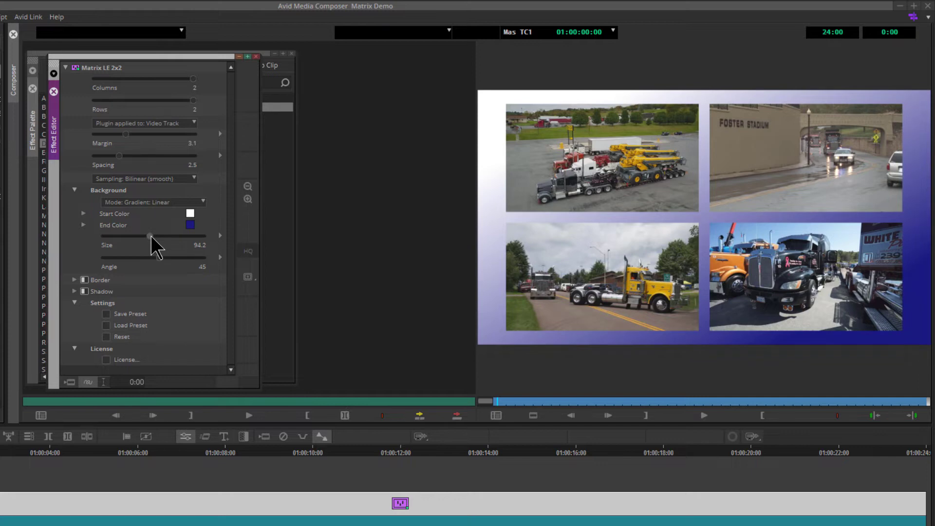
Sample the linear gradient's End Color from the yellow truck and set its Start Color to black with Red, Green and Blue at 0.0
{"action": "left_click", "coordinate": [84, 214]}
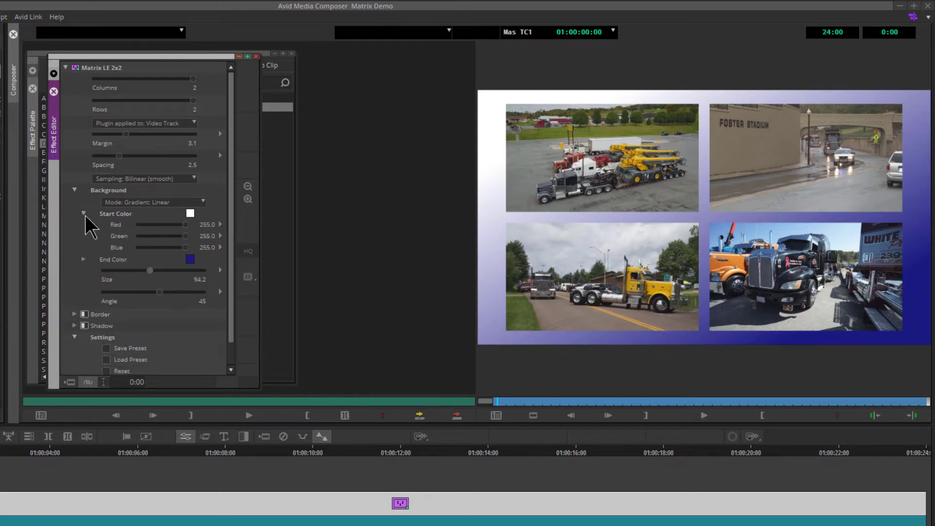
{"action": "left_click", "coordinate": [84, 260]}
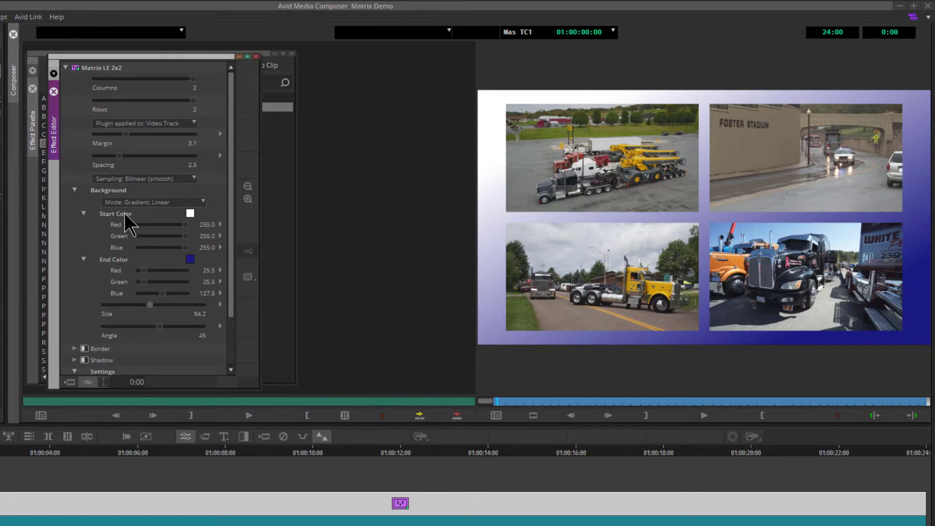
{"action": "left_click", "coordinate": [192, 203]}
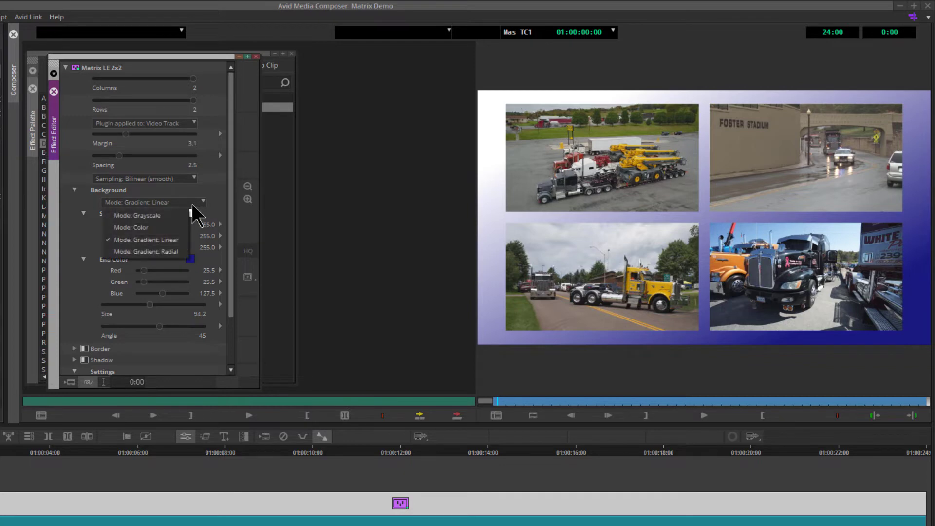
{"action": "left_click", "coordinate": [151, 237]}
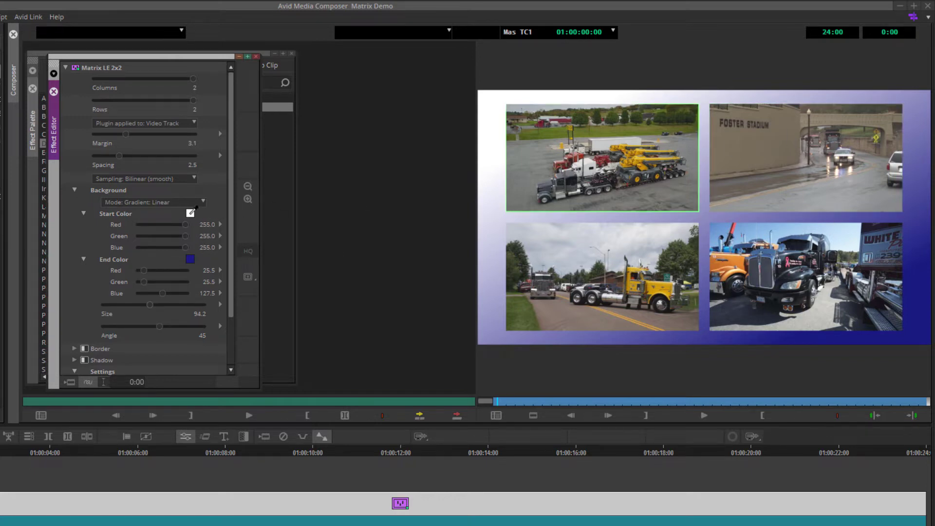
{"action": "left_click_drag", "start_coordinate": [192, 212], "coordinate": [578, 181]}
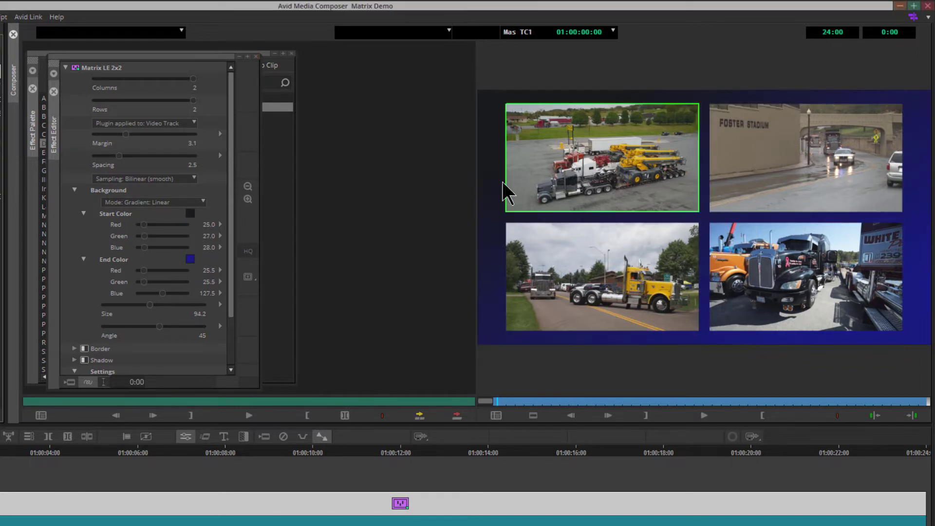
{"action": "left_click_drag", "start_coordinate": [191, 258], "coordinate": [659, 284]}
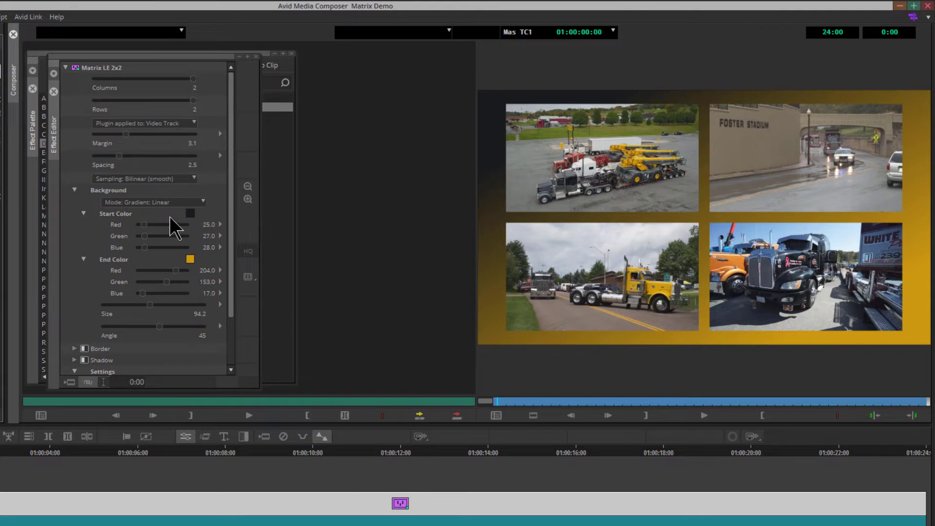
{"action": "left_click", "coordinate": [122, 249]}
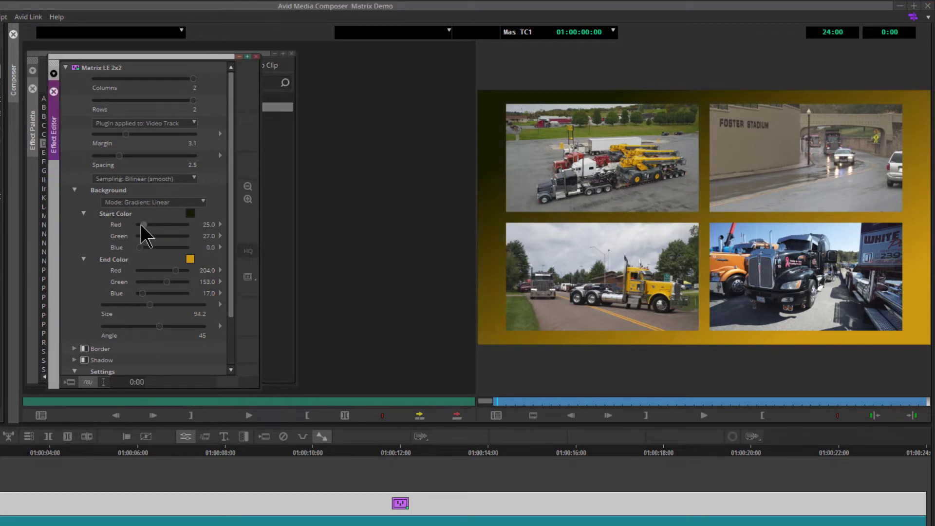
{"action": "left_click_drag", "start_coordinate": [132, 224], "coordinate": [132, 236]}
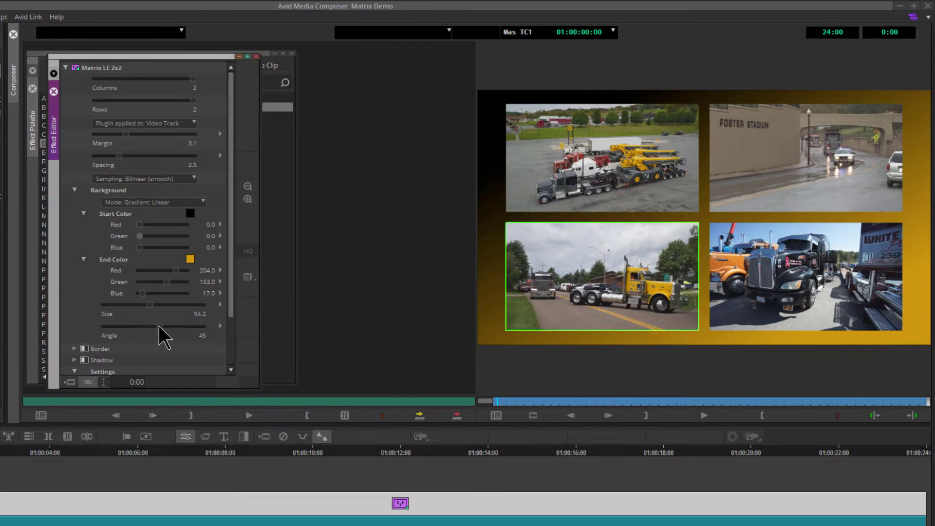
Try gradient angles of -114, 123, 18 and -36, and set the linear gradient's Angle to 14
{"action": "left_click", "coordinate": [139, 326]}
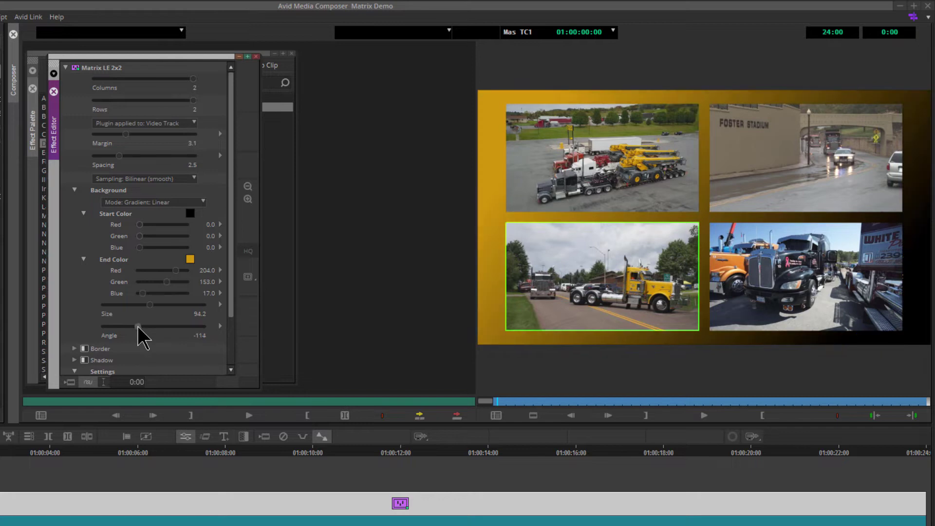
{"action": "left_click", "coordinate": [171, 326]}
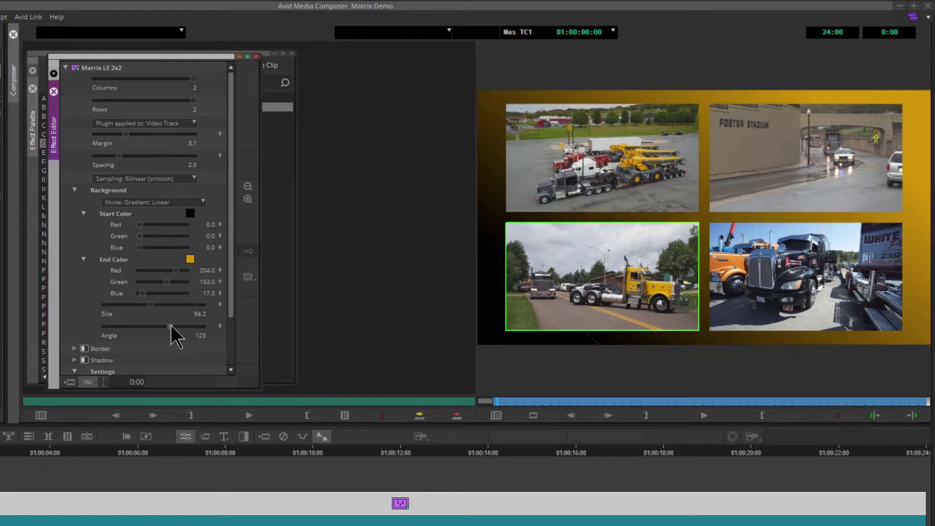
{"action": "left_click", "coordinate": [155, 325]}
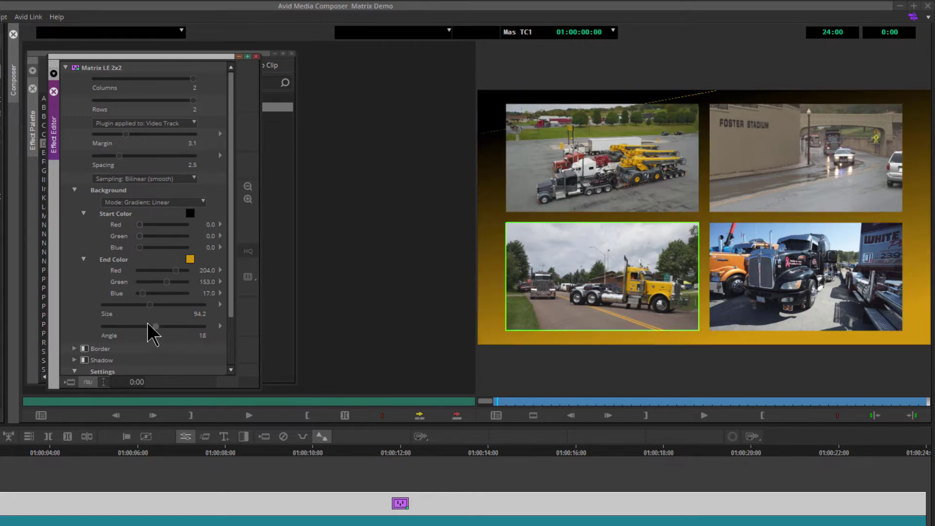
{"action": "left_click", "coordinate": [151, 325]}
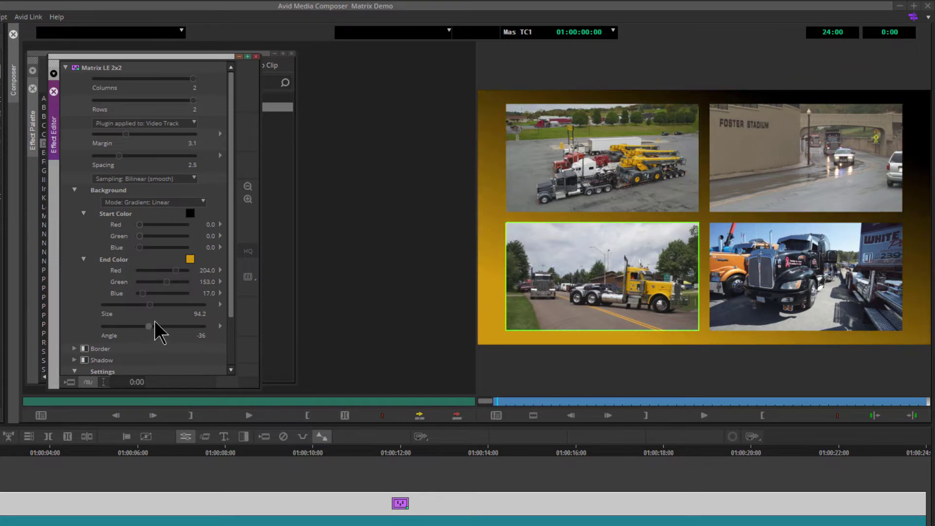
{"action": "left_click", "coordinate": [155, 326]}
Switch the Background mode to Gradient: Radial, sampling Start Color from the orange truck and End Color from the lower-left clip's pale sky
{"action": "left_click", "coordinate": [200, 203]}
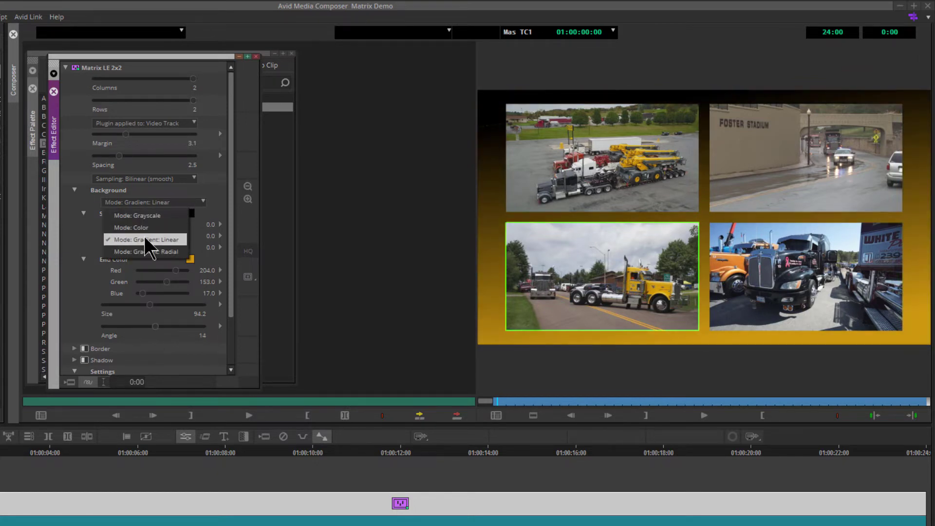
{"action": "left_click", "coordinate": [172, 252]}
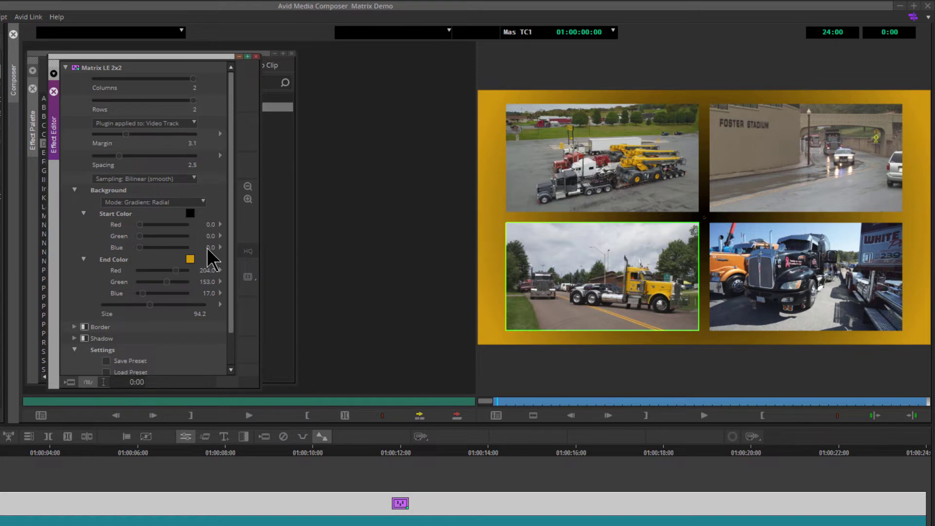
{"action": "left_click_drag", "start_coordinate": [189, 213], "coordinate": [735, 259]}
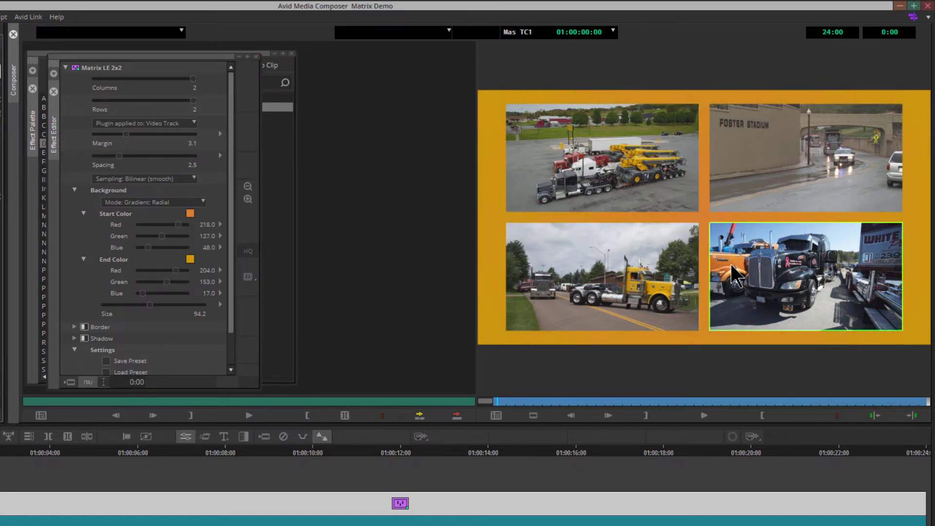
{"action": "left_click_drag", "start_coordinate": [191, 258], "coordinate": [554, 226]}
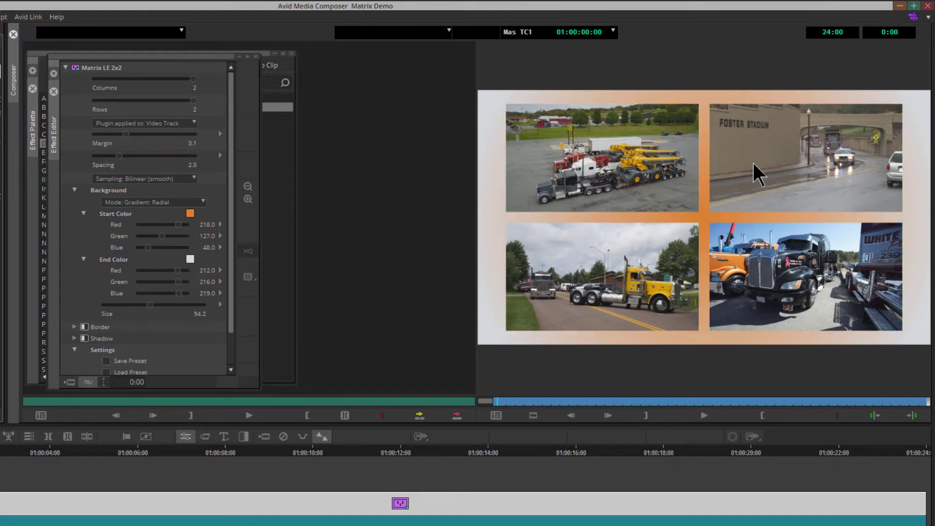
Increase the radial gradient's Size to 198.7
{"action": "left_click", "coordinate": [150, 305]}
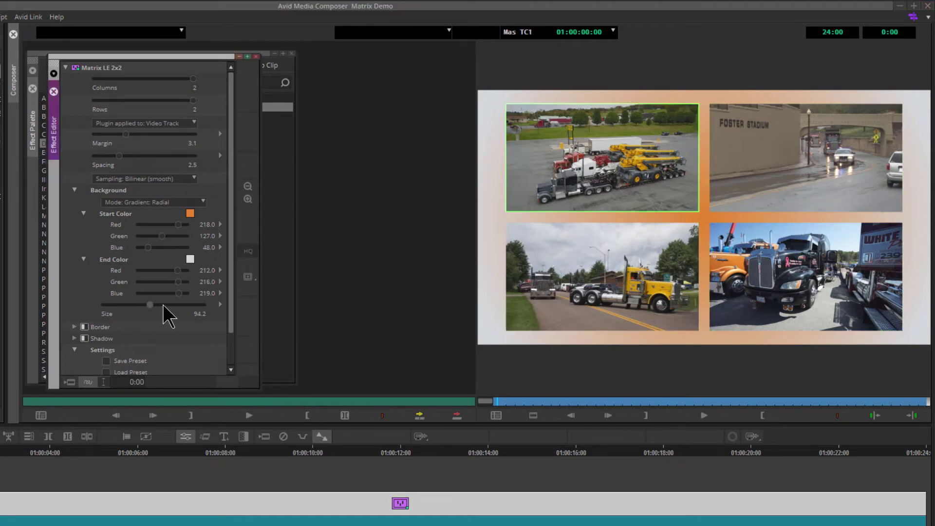
{"action": "left_click_drag", "start_coordinate": [169, 305], "coordinate": [202, 304]}
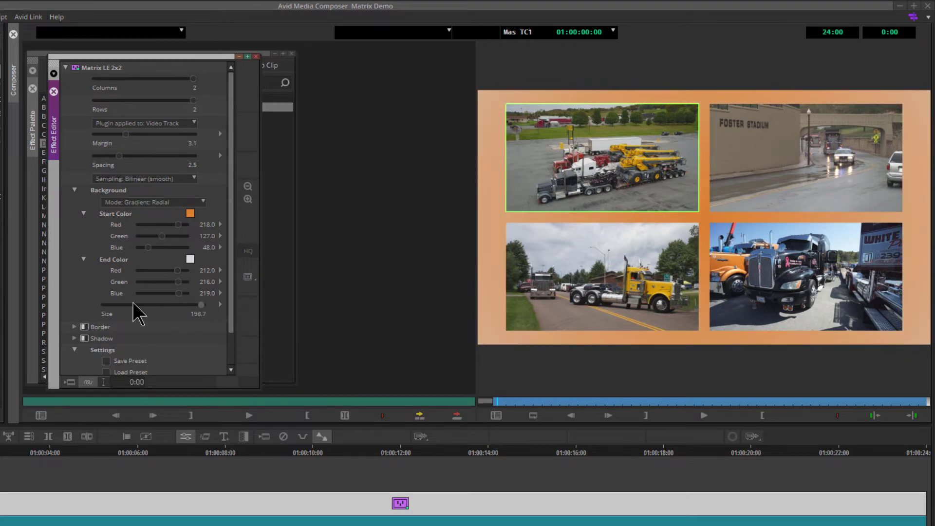
Reduce the radial gradient's Size to 74.1, keeping the Background mode at Gradient: Radial
{"action": "mouse_move", "coordinate": [133, 302]}
{"action": "left_mouse_down"}
{"action": "mouse_move", "coordinate": [113, 302]}
{"action": "mouse_move", "coordinate": [141, 301]}
{"action": "left_mouse_up"}
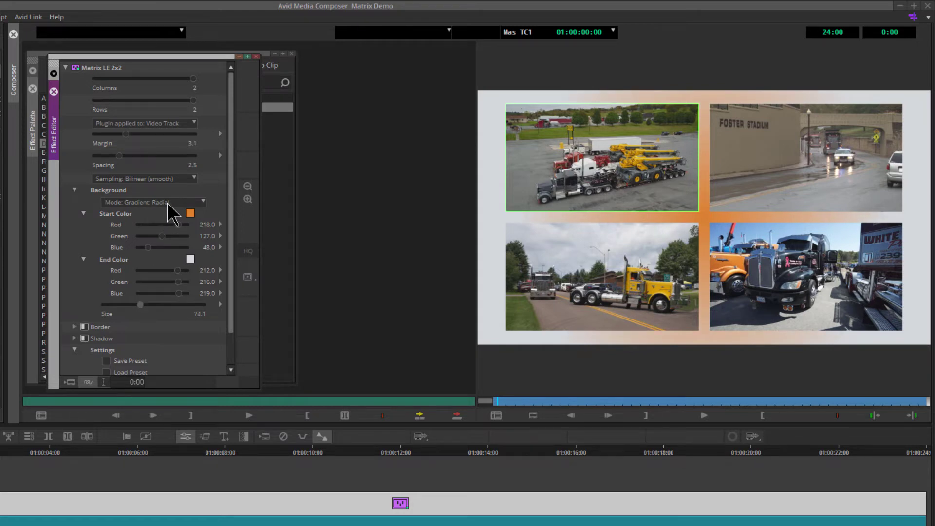
{"action": "left_click", "coordinate": [202, 203]}
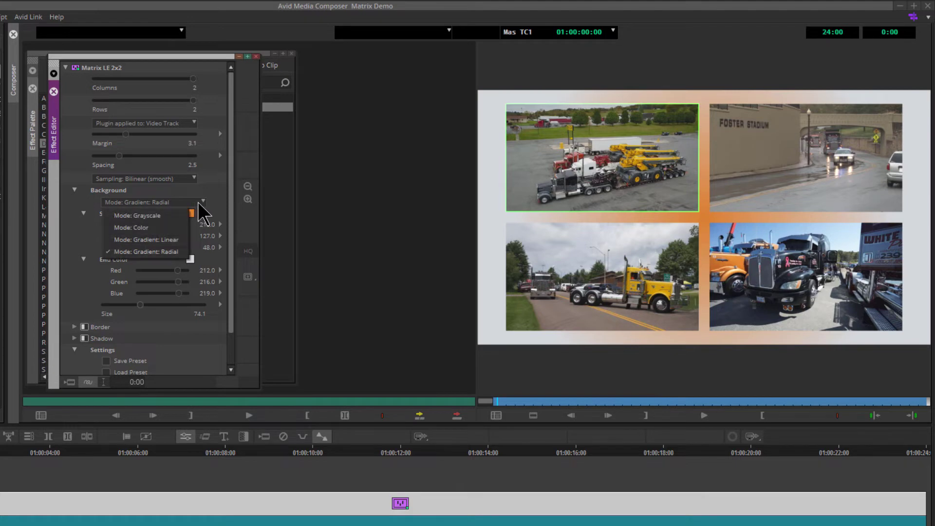
{"action": "left_click", "coordinate": [232, 187]}
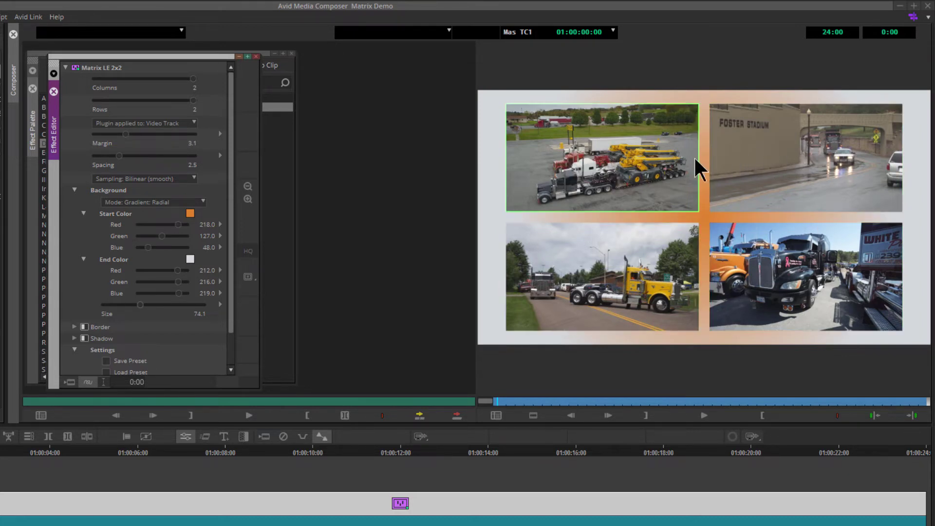
Rearrange the grid clips by swapping the upper two, then swapping the black truck at lower right with the stadium clip at upper left
{"action": "left_click", "coordinate": [577, 168]}
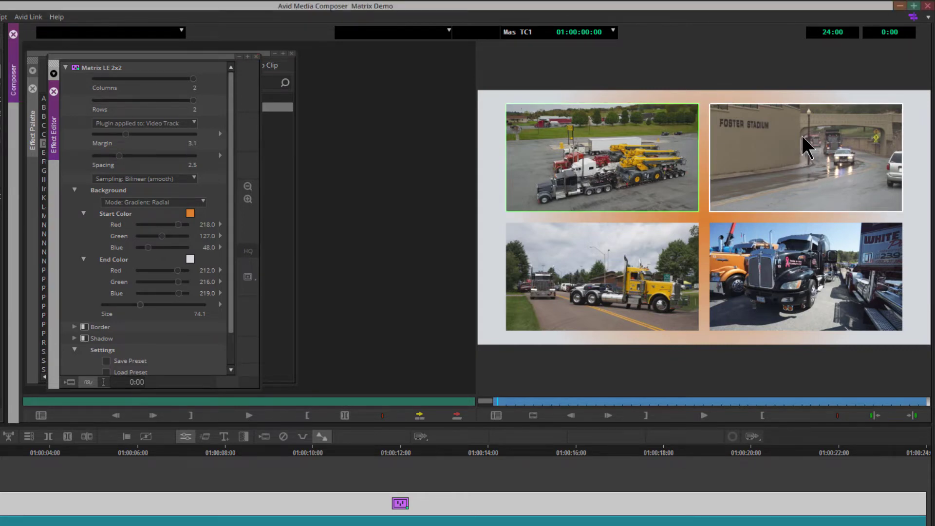
{"action": "left_click_drag", "start_coordinate": [802, 137], "coordinate": [768, 162]}
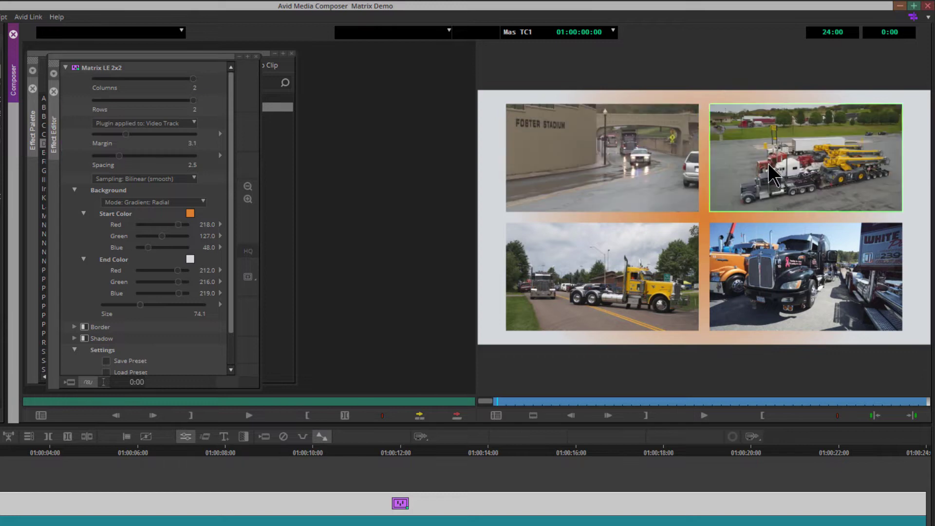
{"action": "left_click", "coordinate": [566, 174]}
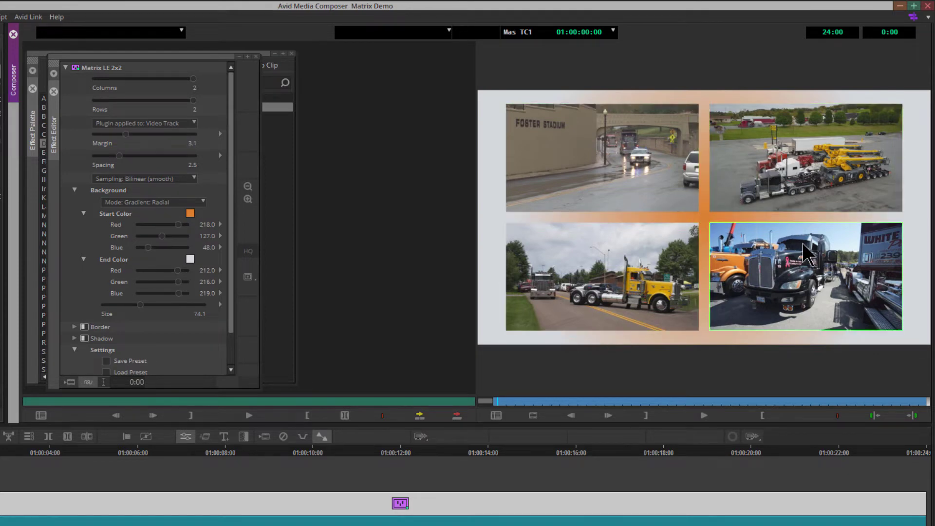
{"action": "left_click_drag", "start_coordinate": [823, 287], "coordinate": [562, 144]}
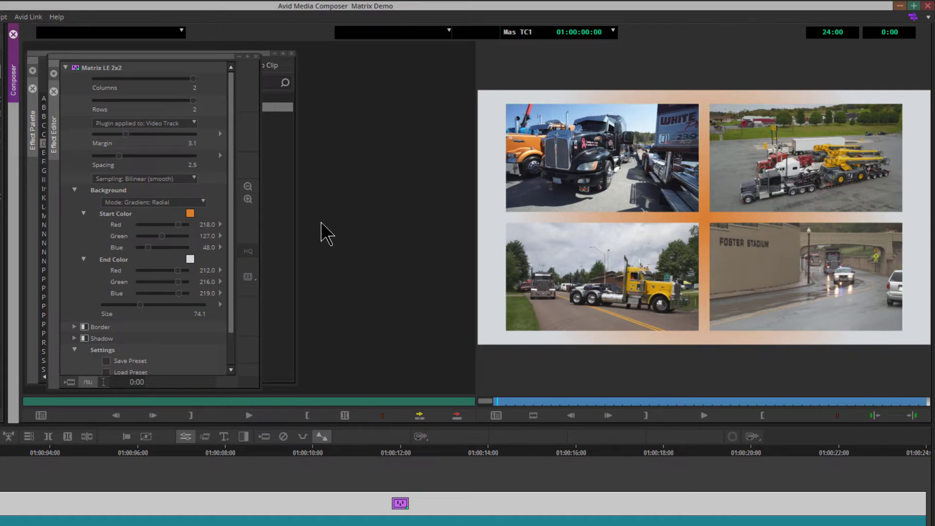
Sample the Border Color from the black truck and set the Border Width to 11.6
{"action": "left_click_drag", "start_coordinate": [230, 207], "coordinate": [238, 271]}
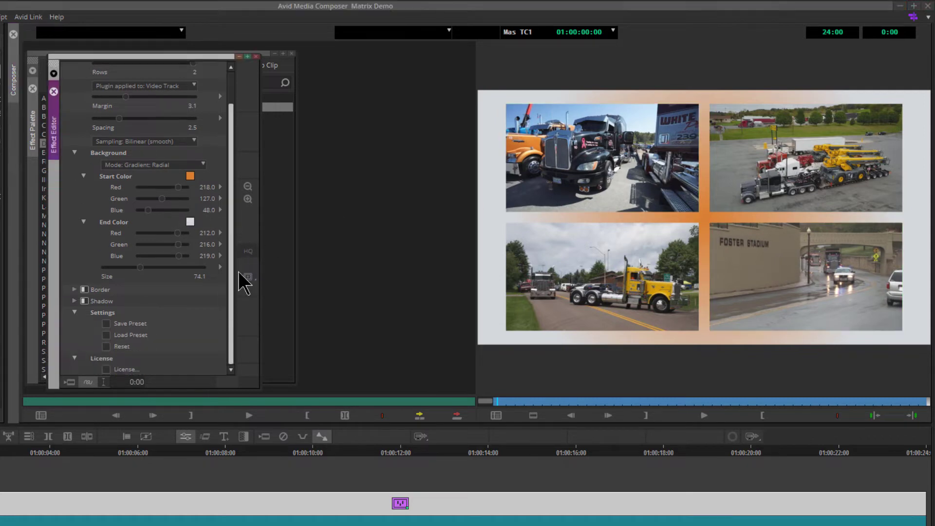
{"action": "left_click", "coordinate": [74, 289]}
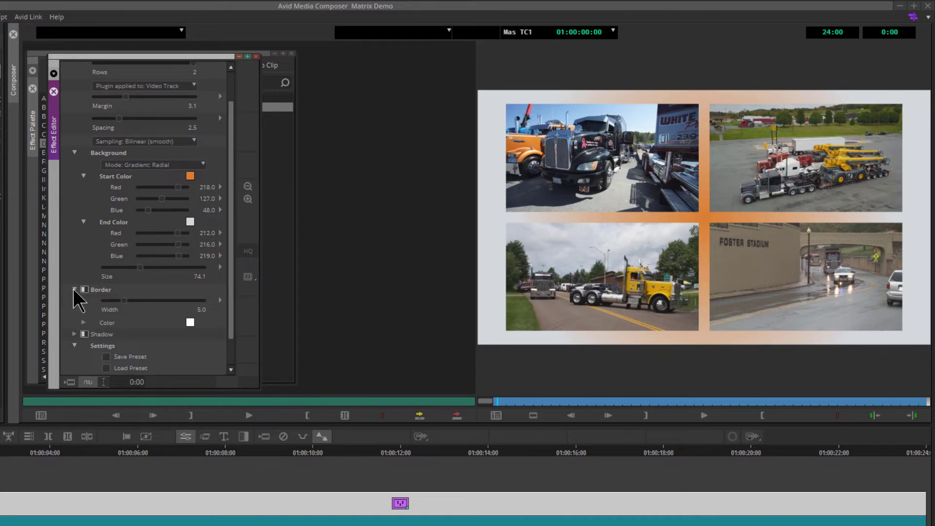
{"action": "left_click", "coordinate": [84, 322]}
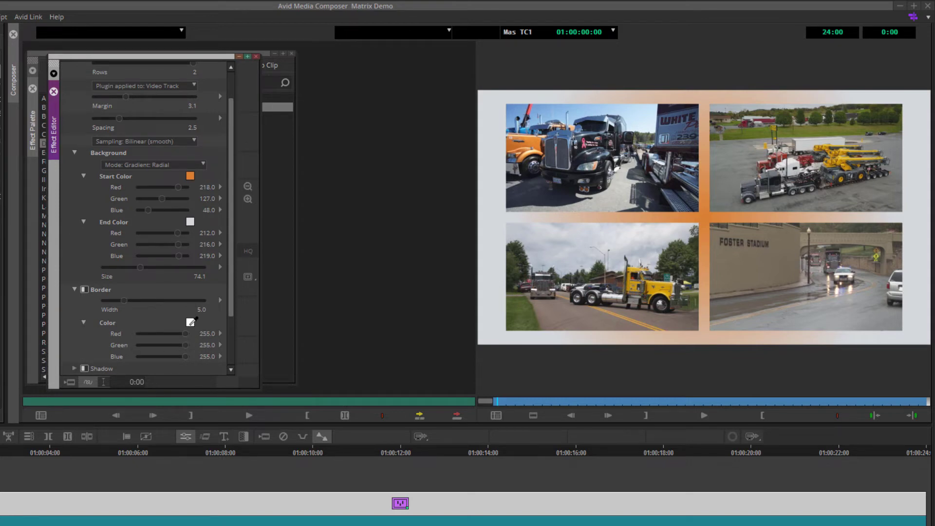
{"action": "left_click_drag", "start_coordinate": [190, 323], "coordinate": [592, 136]}
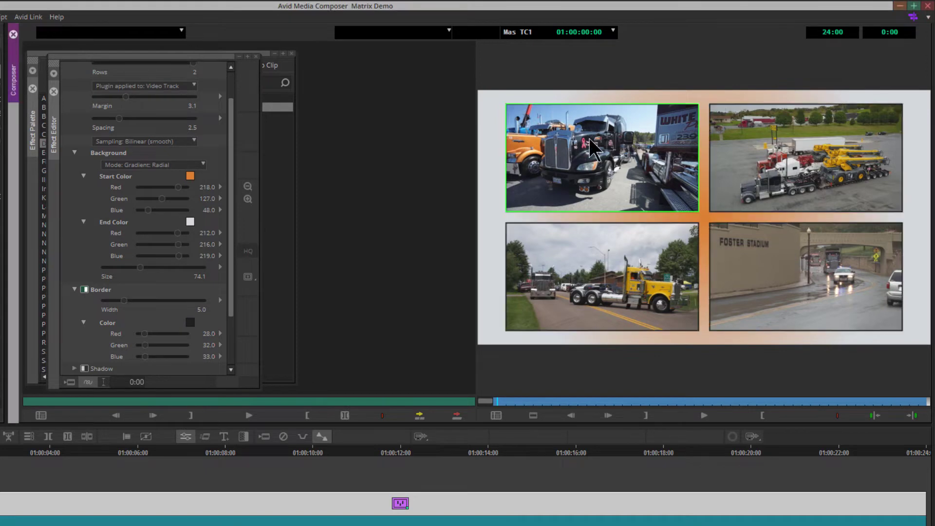
{"action": "left_click", "coordinate": [126, 302]}
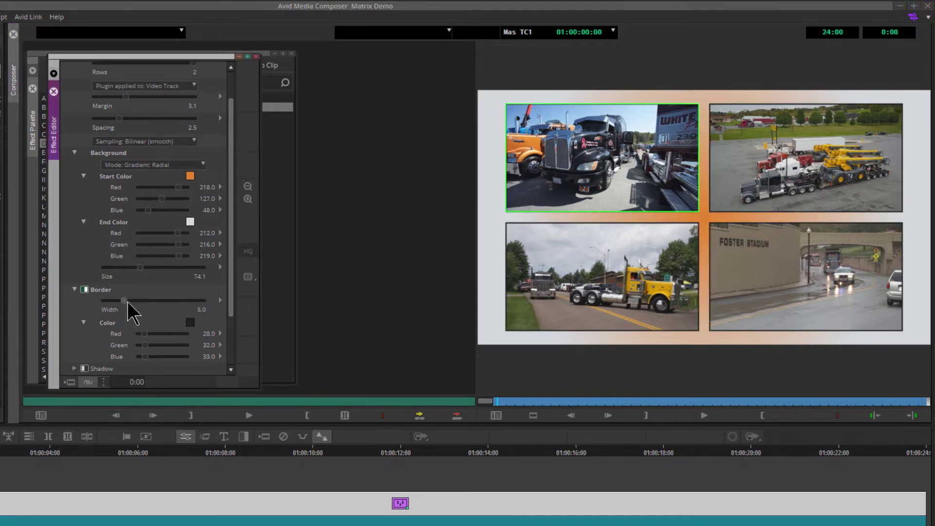
{"action": "left_click_drag", "start_coordinate": [137, 302], "coordinate": [150, 300]}
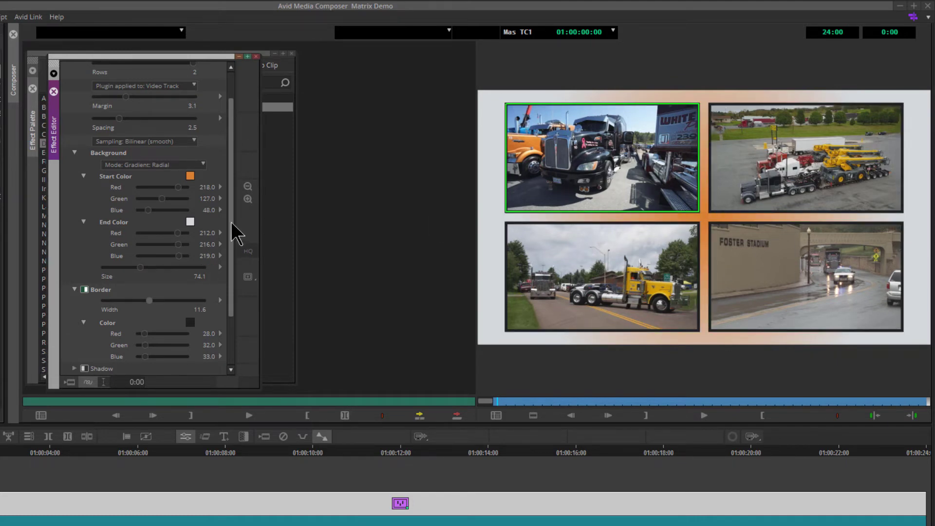
Set the Shadow Offset to 41.8 and its Angle to 109
{"action": "left_click_drag", "start_coordinate": [231, 221], "coordinate": [226, 291]}
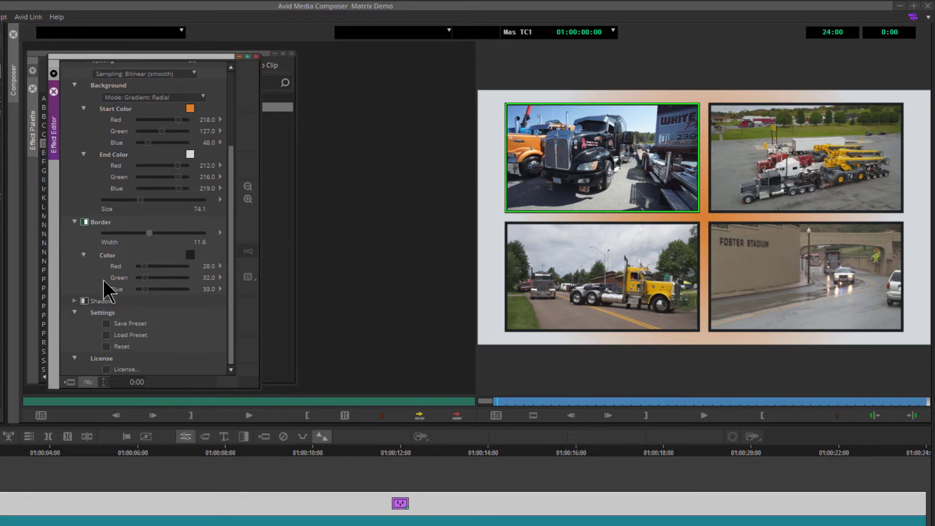
{"action": "left_click", "coordinate": [74, 300]}
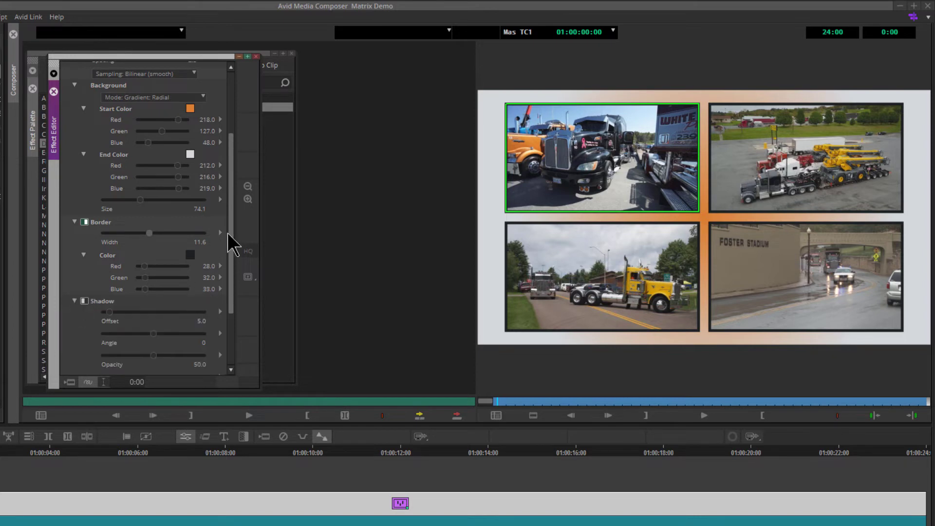
{"action": "left_click_drag", "start_coordinate": [232, 239], "coordinate": [215, 280]}
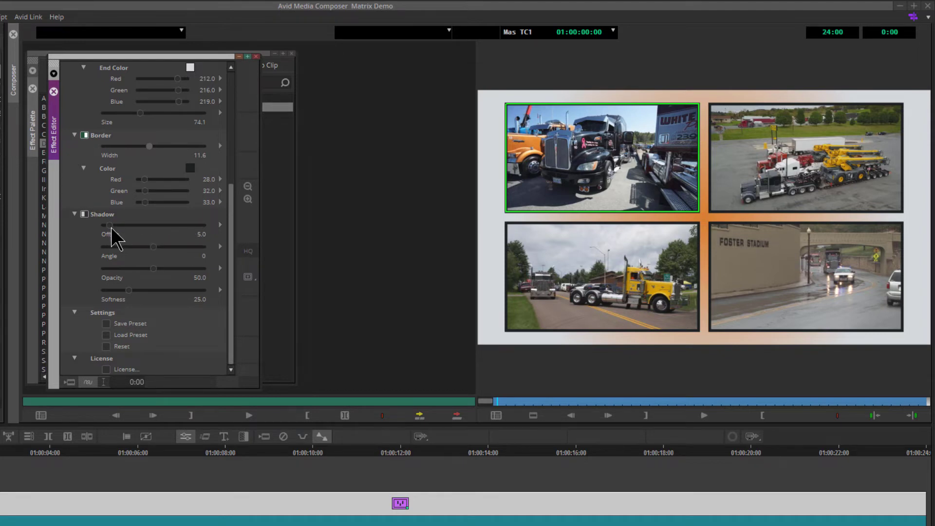
{"action": "left_click_drag", "start_coordinate": [112, 228], "coordinate": [150, 233]}
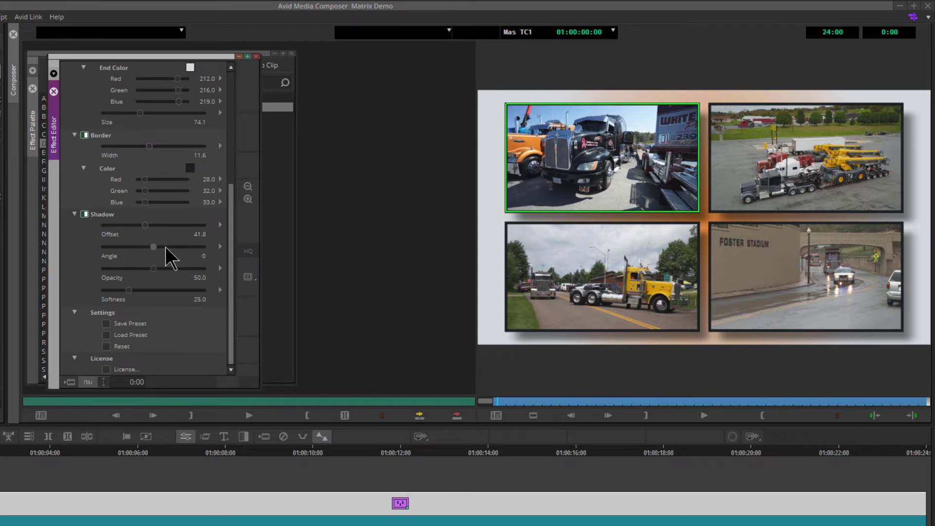
{"action": "left_click_drag", "start_coordinate": [165, 247], "coordinate": [169, 247]}
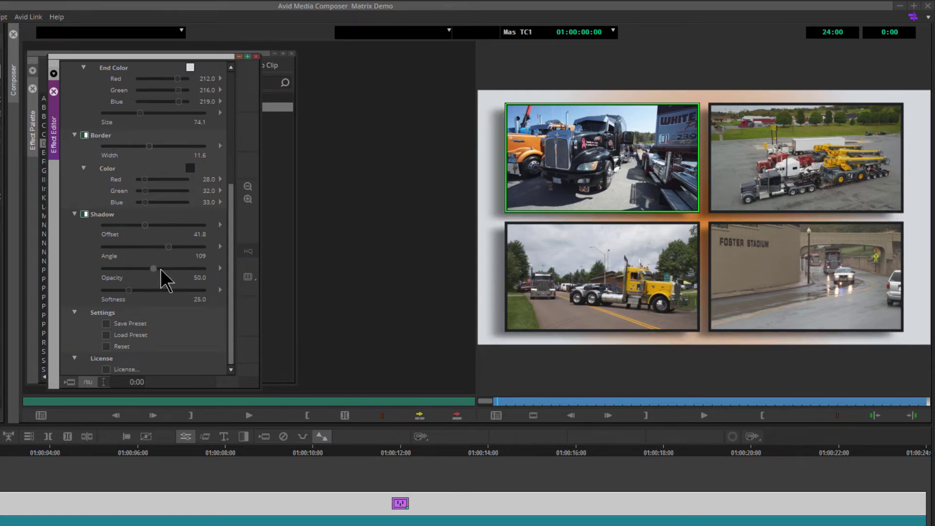
Try different Shadow Opacity and Softness levels, settling on Opacity 59.5 and Softness 27.8
{"action": "left_click_drag", "start_coordinate": [199, 268], "coordinate": [109, 270]}
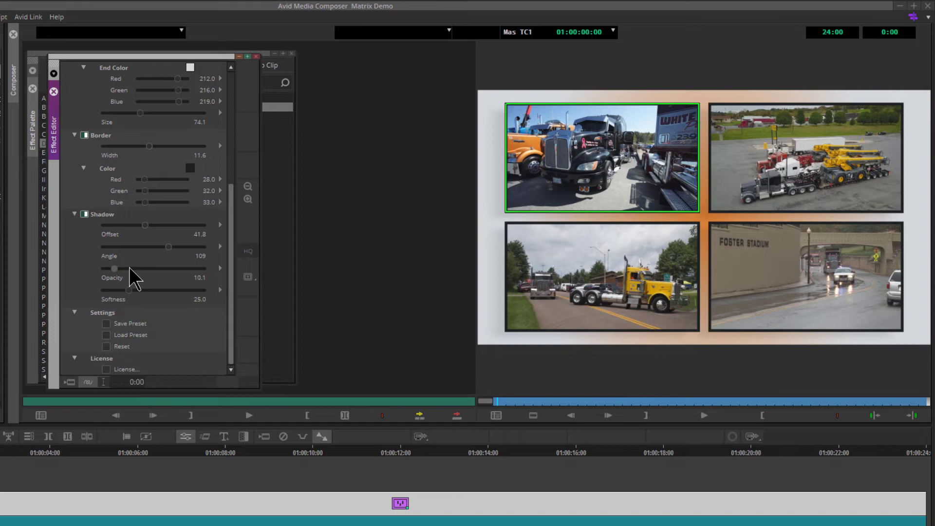
{"action": "left_click", "coordinate": [163, 268]}
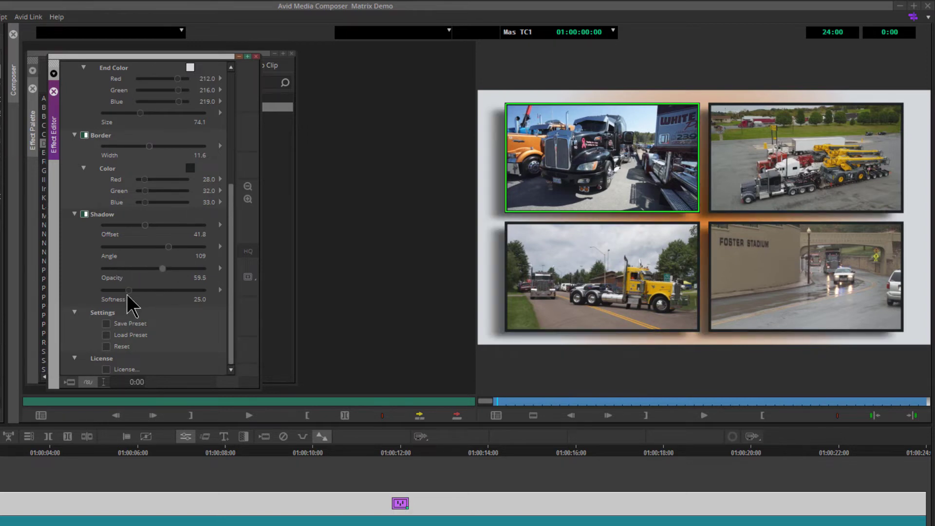
{"action": "left_click", "coordinate": [160, 289]}
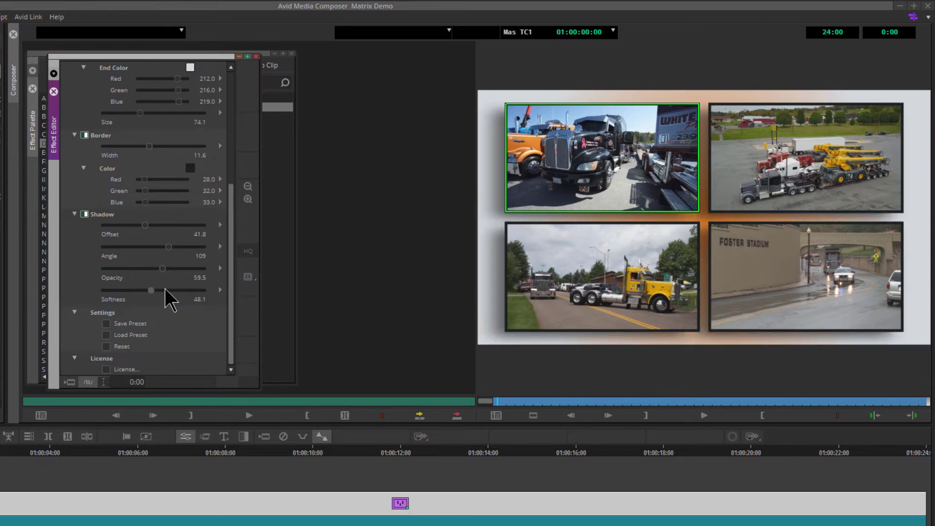
{"action": "left_click_drag", "start_coordinate": [119, 288], "coordinate": [142, 287]}
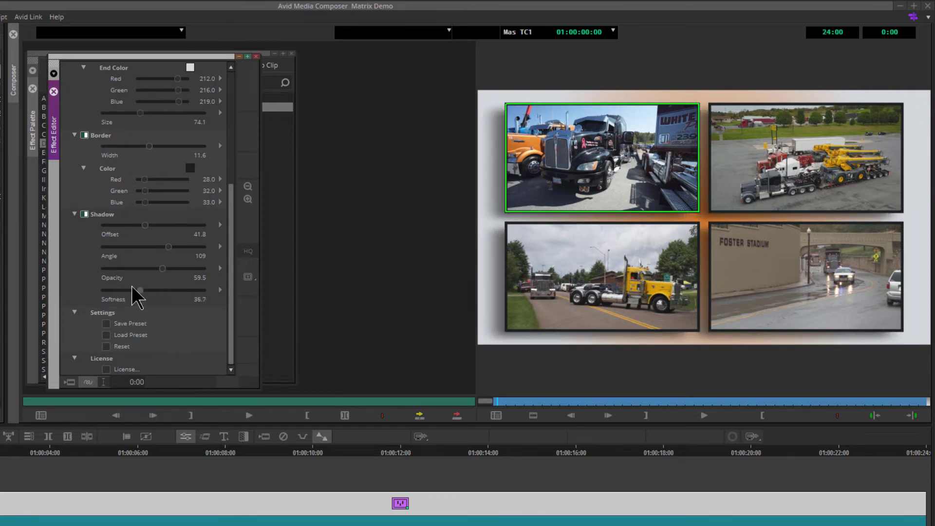
{"action": "left_click", "coordinate": [132, 288]}
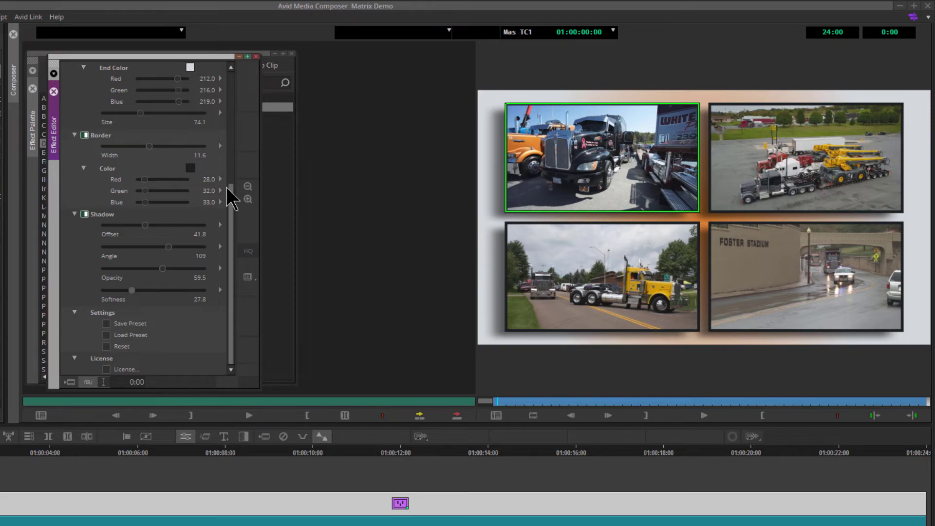
Save the effect settings as a preset named yellow-gradient in the Presets folder
{"action": "left_click", "coordinate": [107, 325]}
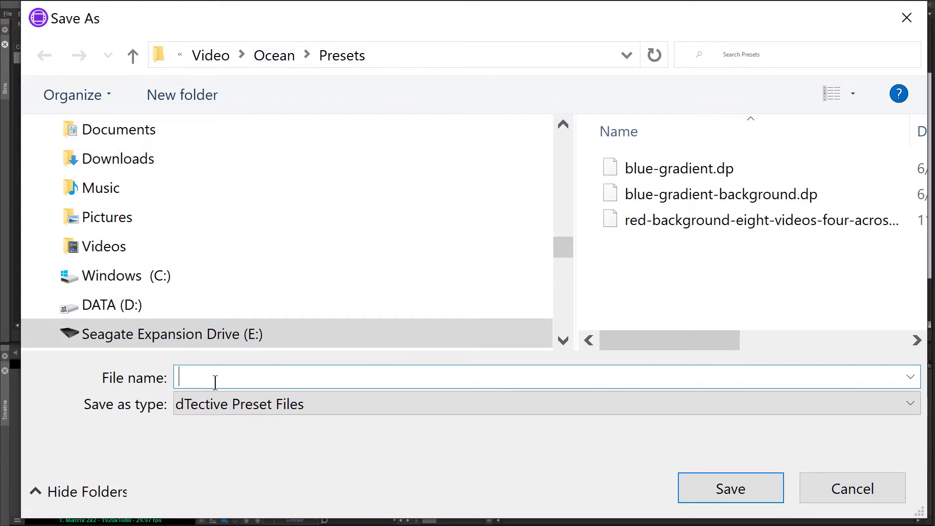
{"action": "type", "text": "yellow-gradient"}
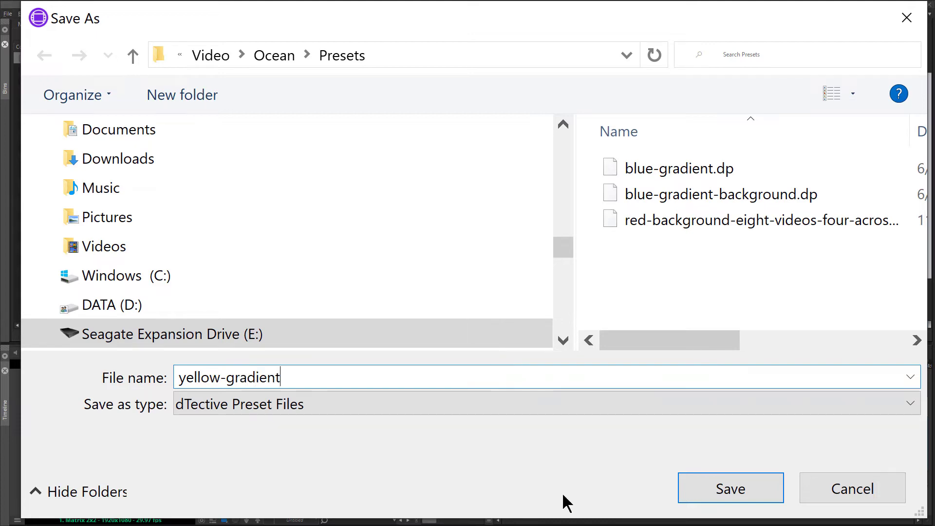
{"action": "left_click", "coordinate": [720, 497]}
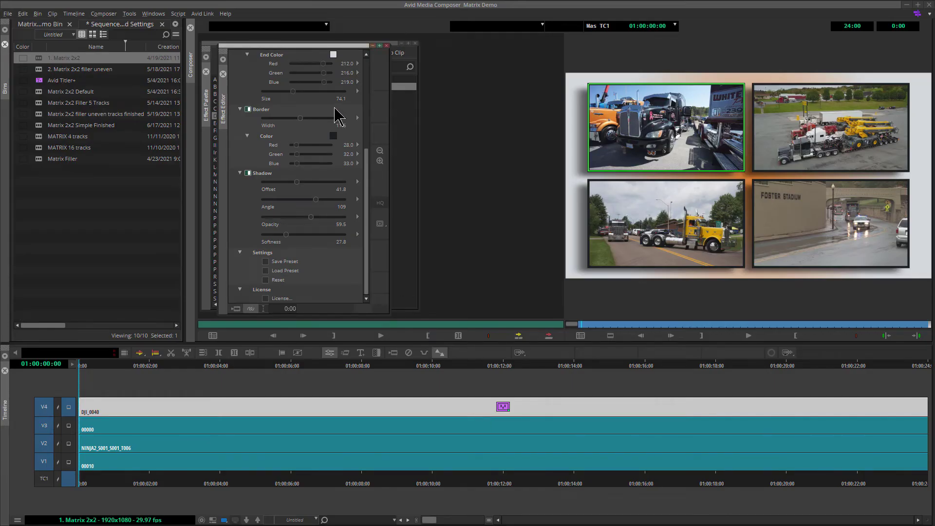
Load the blue-gradient.dp preset into the Matrix effect
{"action": "left_click", "coordinate": [267, 272]}
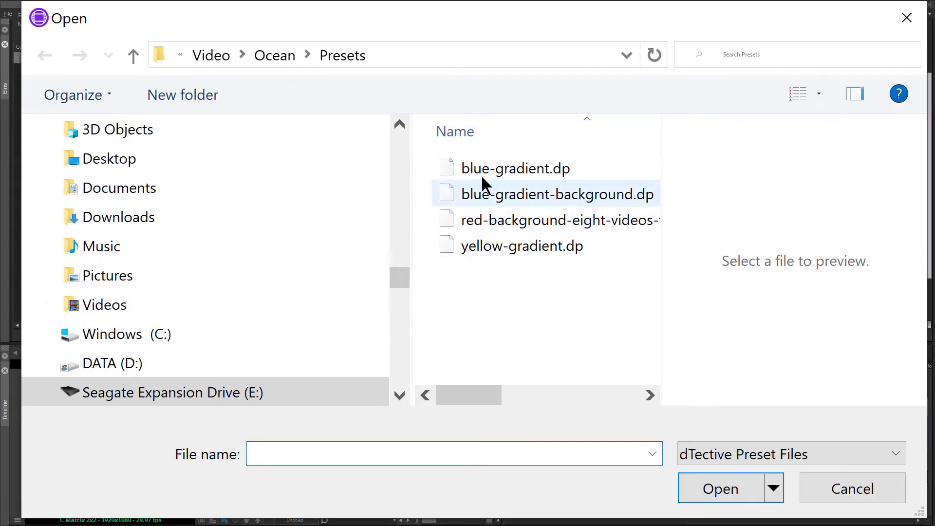
{"action": "left_click", "coordinate": [451, 168]}
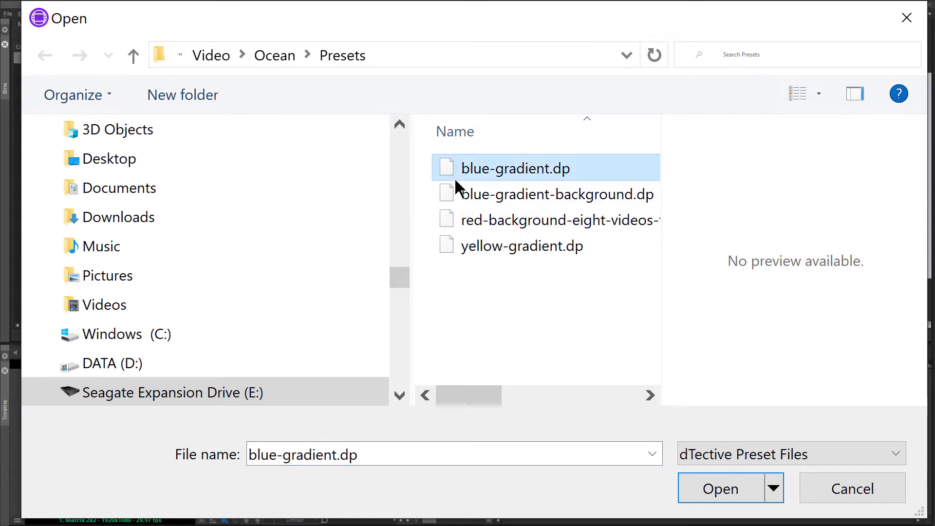
{"action": "left_click", "coordinate": [720, 492]}
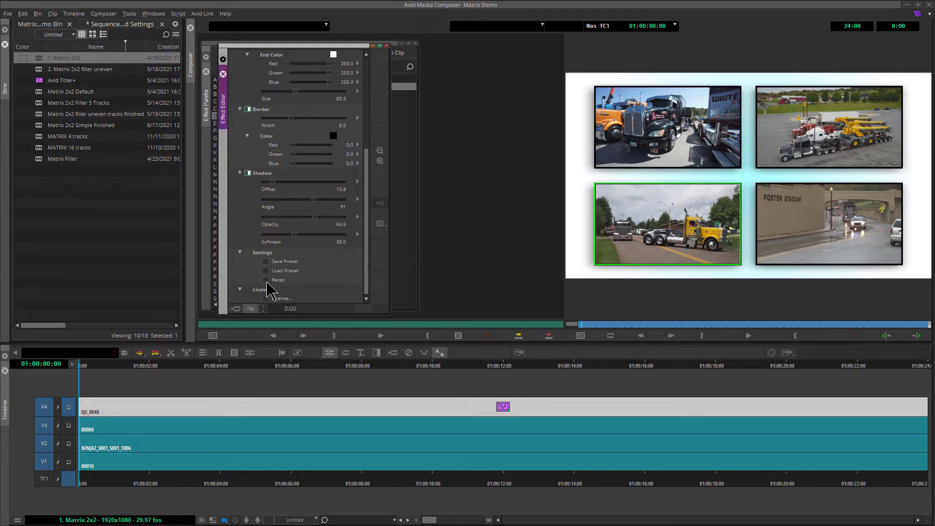
Reset the Matrix effect to its defaults and load the yellow-gradient.dp preset
{"action": "left_click", "coordinate": [266, 281]}
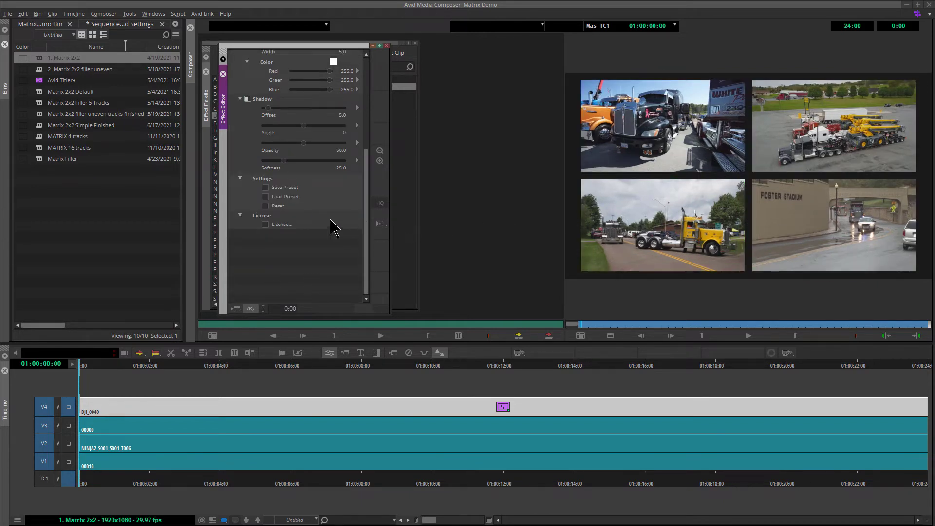
{"action": "left_click", "coordinate": [266, 197]}
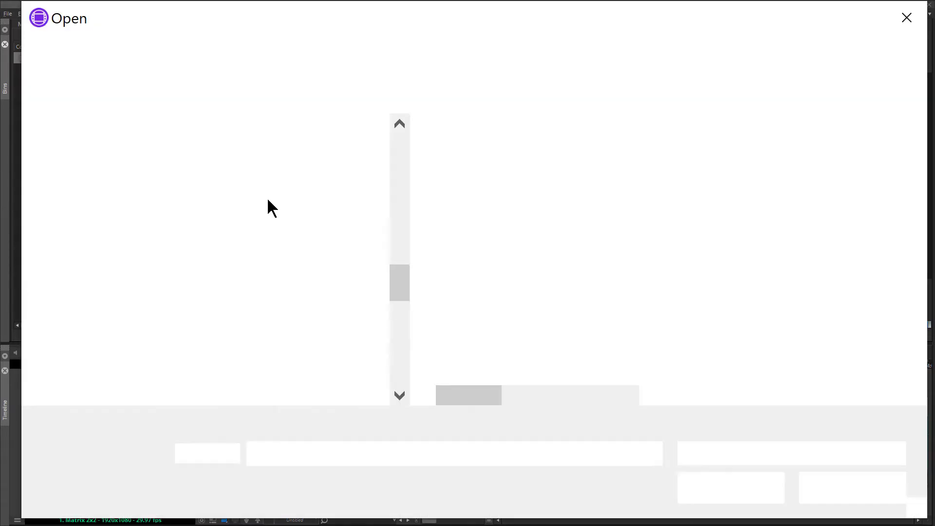
{"action": "double_click", "coordinate": [497, 246]}
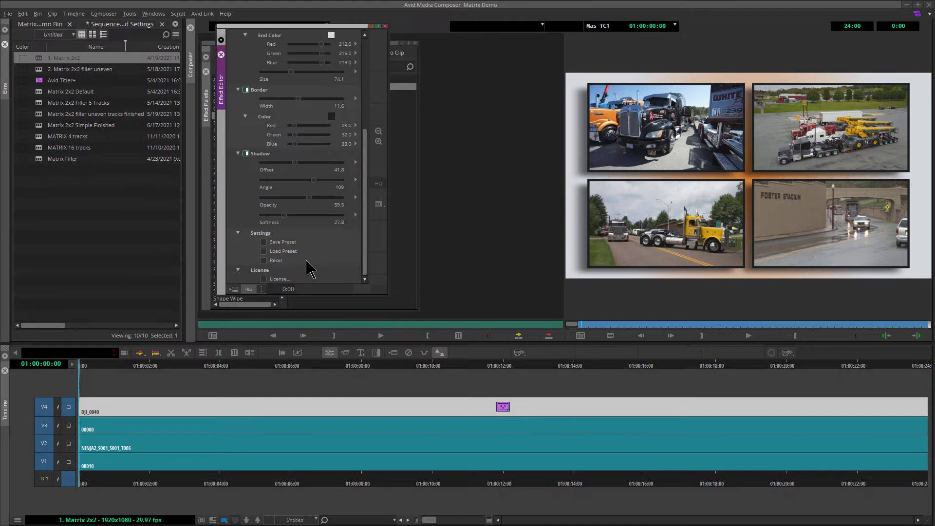
Open the Matrix Filler sequence and apply the Matrix LE 2x2 effect to the DJI_0040 clip on track V4
{"action": "double_click", "coordinate": [38, 159]}
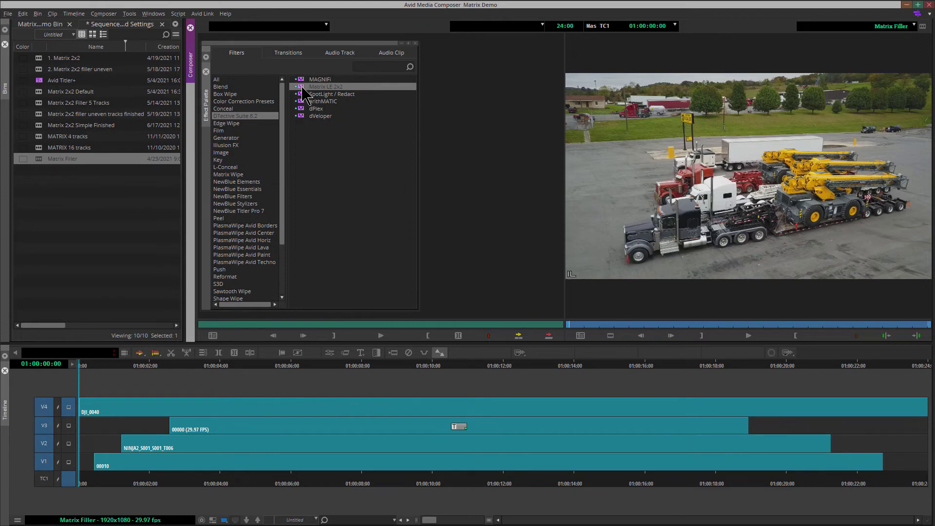
{"action": "left_click_drag", "start_coordinate": [302, 87], "coordinate": [385, 149]}
{"action": "left_click_drag", "start_coordinate": [220, 378], "coordinate": [219, 410]}
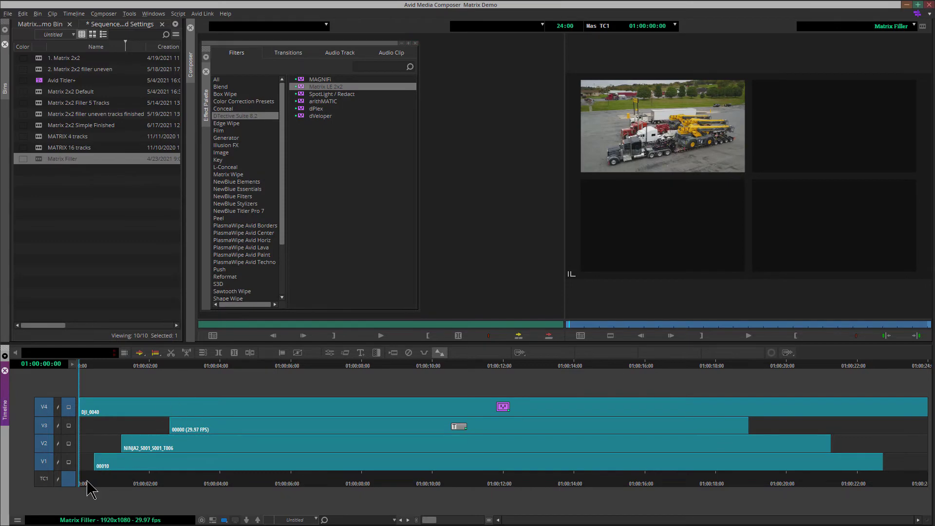
Review the first second of the sequence and apply the Avid Titler+ effect to the gap at the start of track V3
{"action": "left_click_drag", "start_coordinate": [90, 485], "coordinate": [122, 487]}
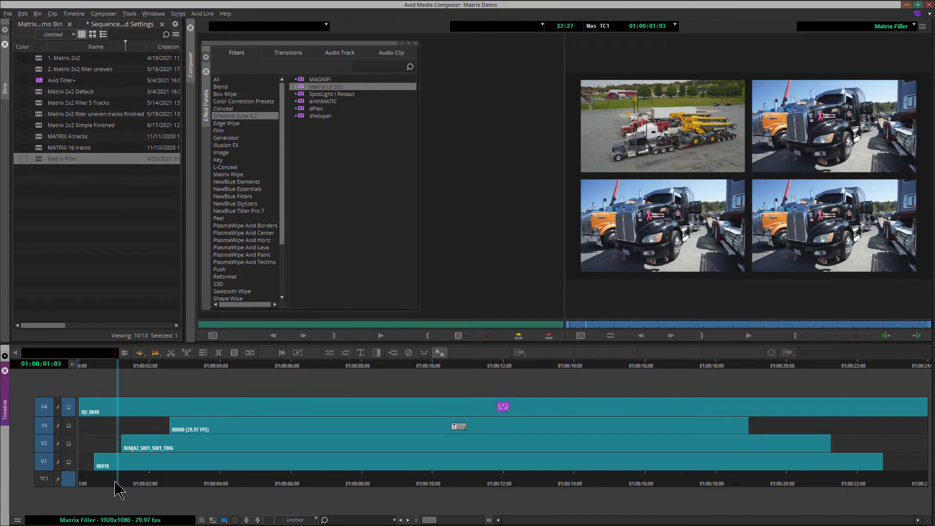
{"action": "left_click_drag", "start_coordinate": [121, 483], "coordinate": [108, 484]}
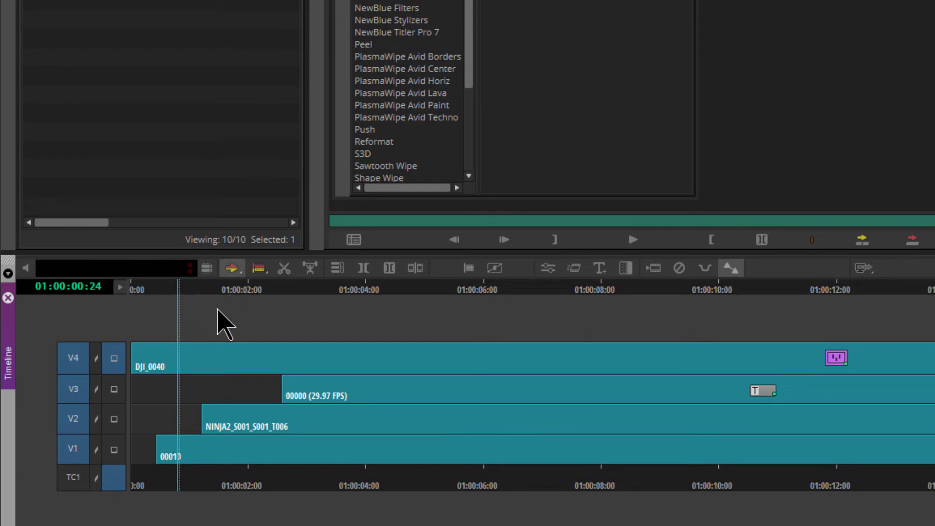
{"action": "left_click", "coordinate": [177, 393]}
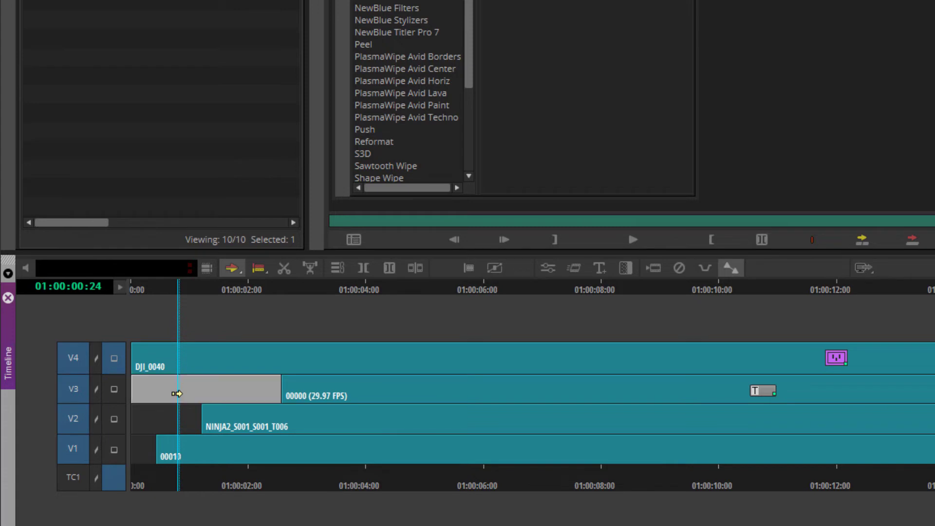
{"action": "left_click", "coordinate": [605, 274]}
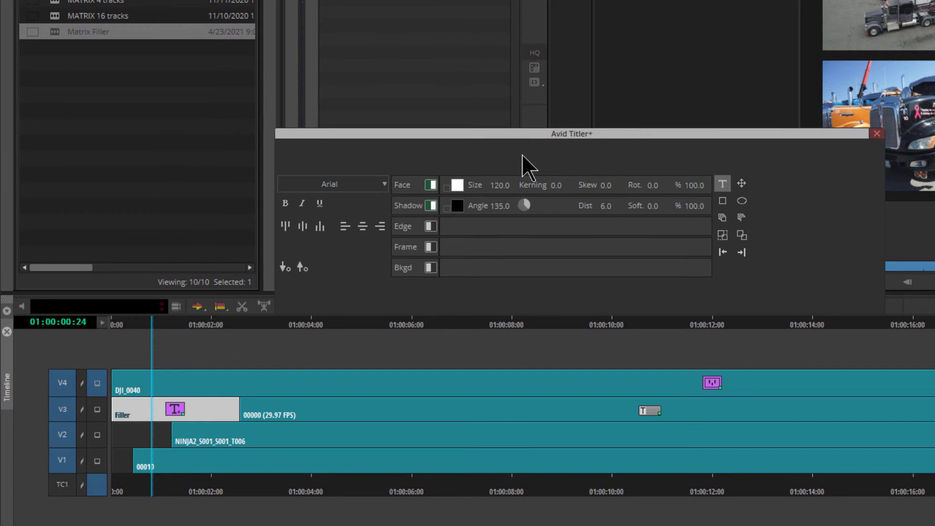
{"action": "left_click_drag", "start_coordinate": [528, 168], "coordinate": [429, 155]}
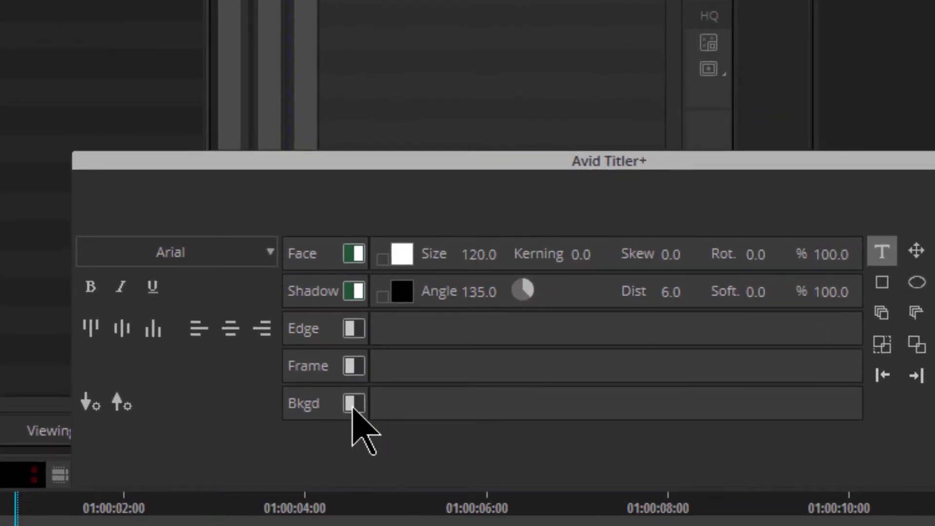
Enable the title's background, set its colour to black (#000000) and close the Avid Titler+ window
{"action": "left_click", "coordinate": [353, 405]}
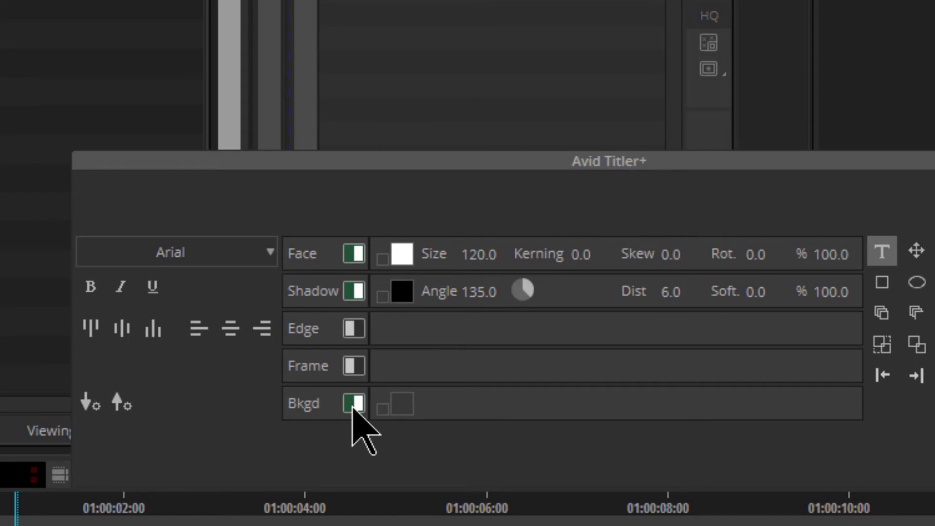
{"action": "left_click", "coordinate": [406, 404]}
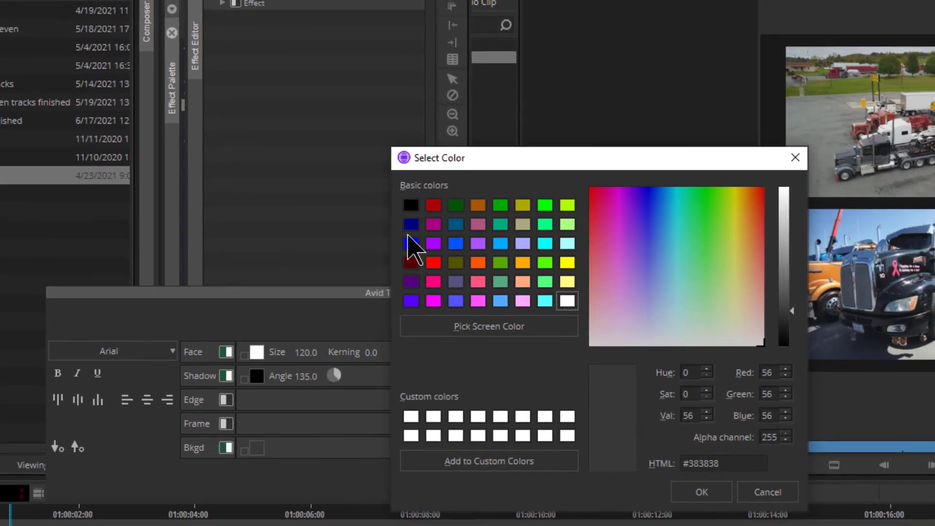
{"action": "left_click", "coordinate": [409, 209]}
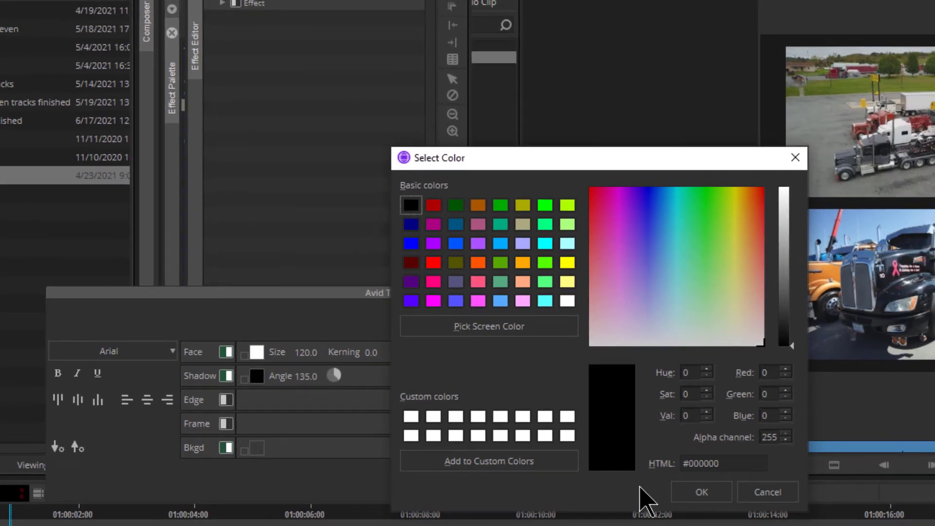
{"action": "left_click", "coordinate": [695, 494]}
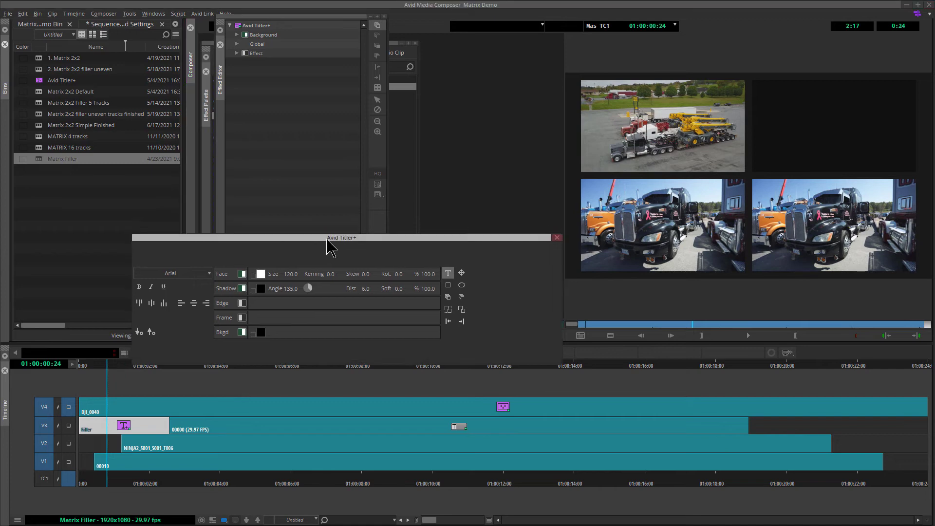
{"action": "left_click", "coordinate": [554, 231]}
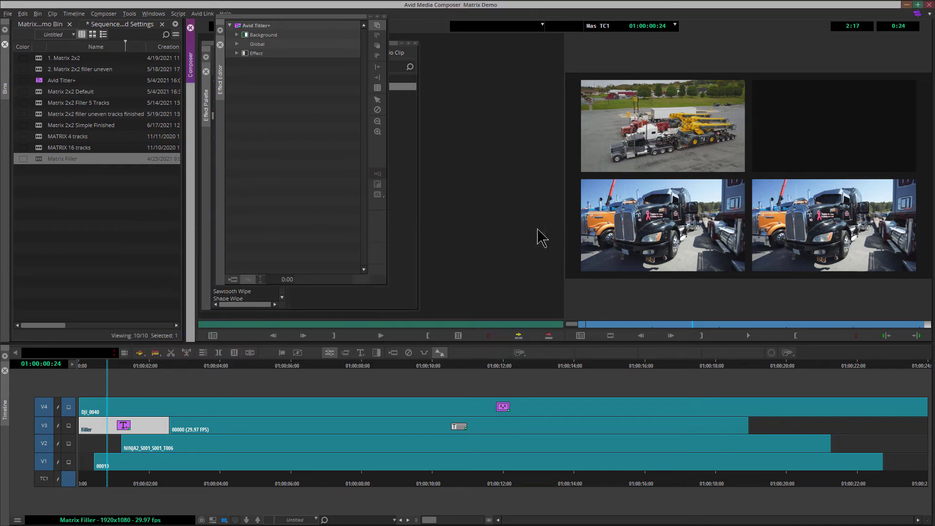
Reopen the Effect Editor and save the Avid Titler+ effect of the V3 filler into the bin
{"action": "left_click_drag", "start_coordinate": [273, 18], "coordinate": [317, 39]}
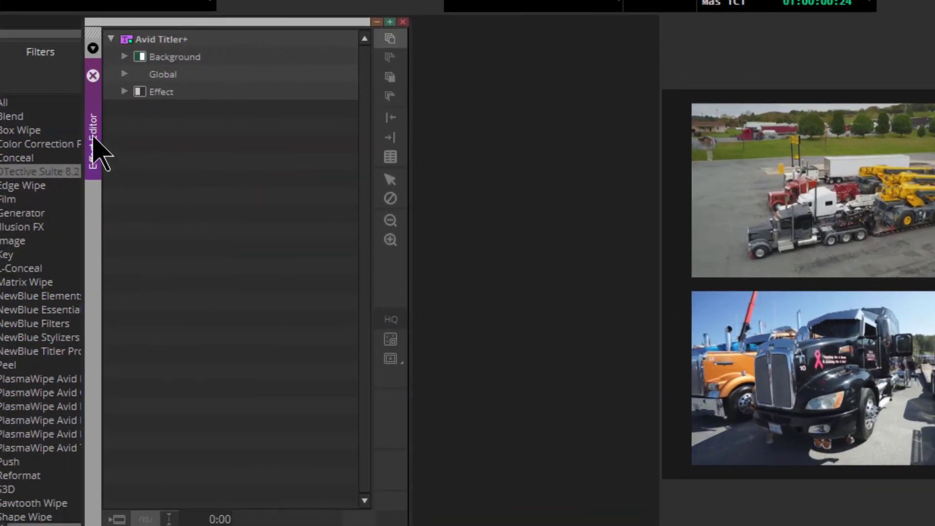
{"action": "left_click", "coordinate": [404, 22]}
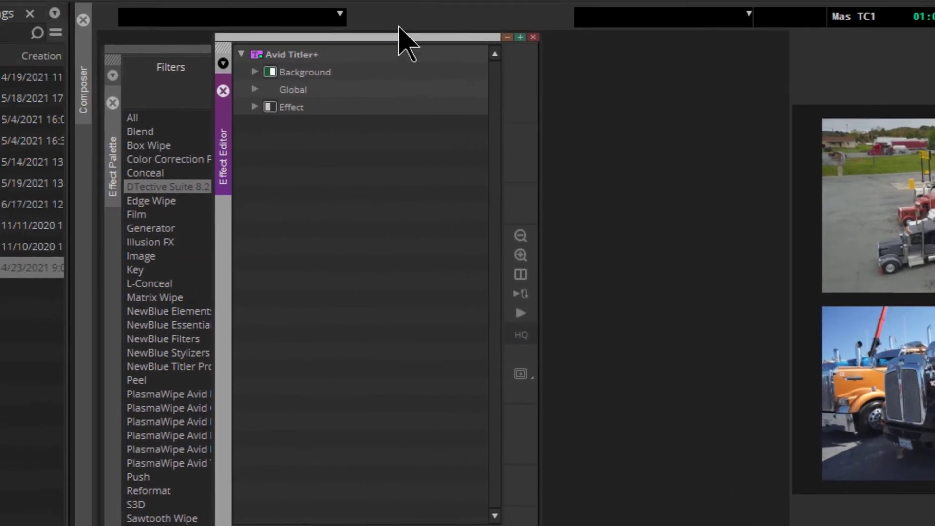
{"action": "left_click", "coordinate": [246, 29]}
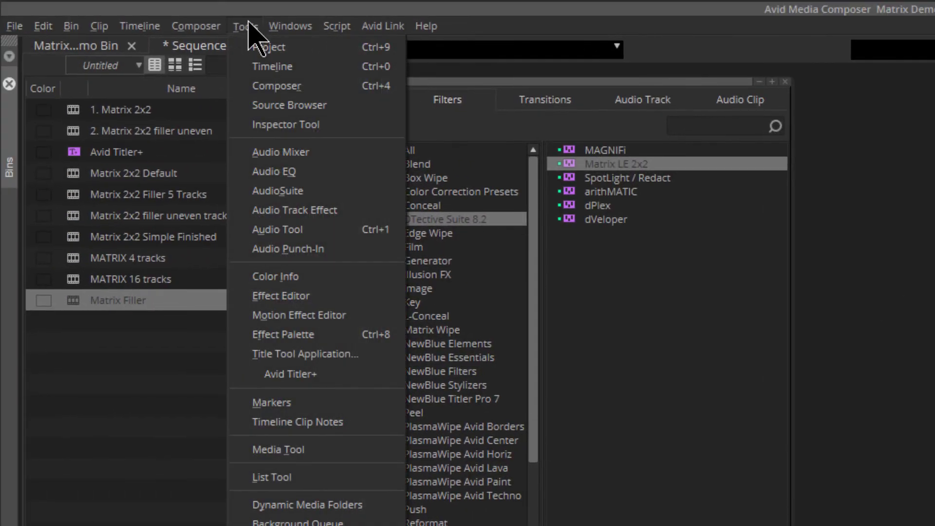
{"action": "left_click", "coordinate": [314, 297]}
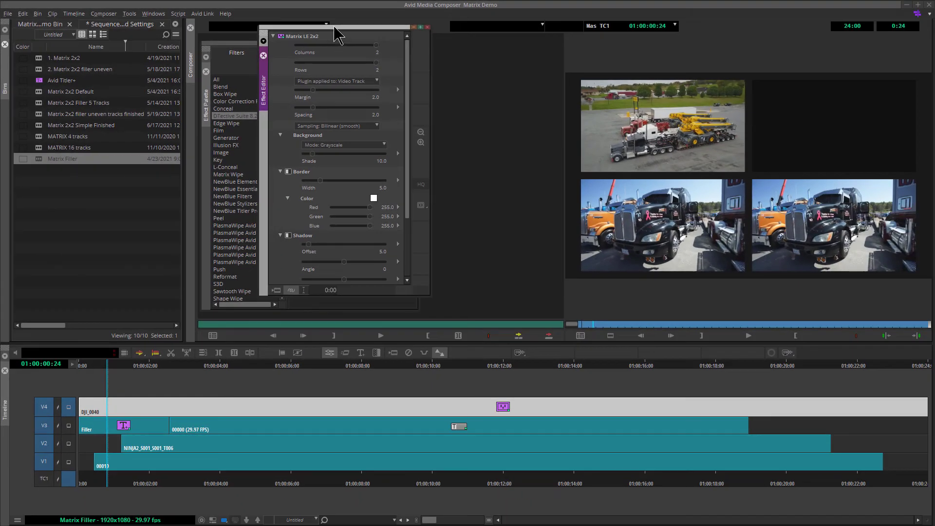
{"action": "left_click_drag", "start_coordinate": [572, 48], "coordinate": [548, 64]}
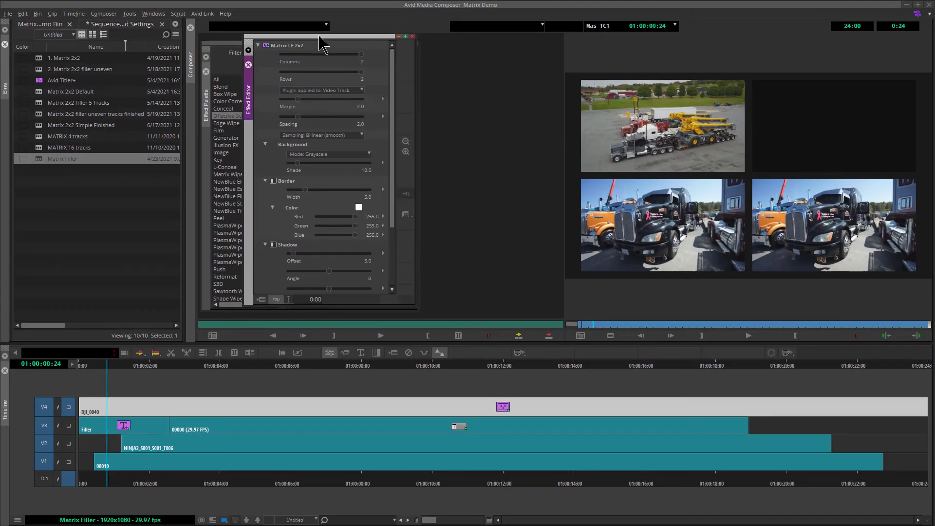
{"action": "left_click", "coordinate": [113, 429]}
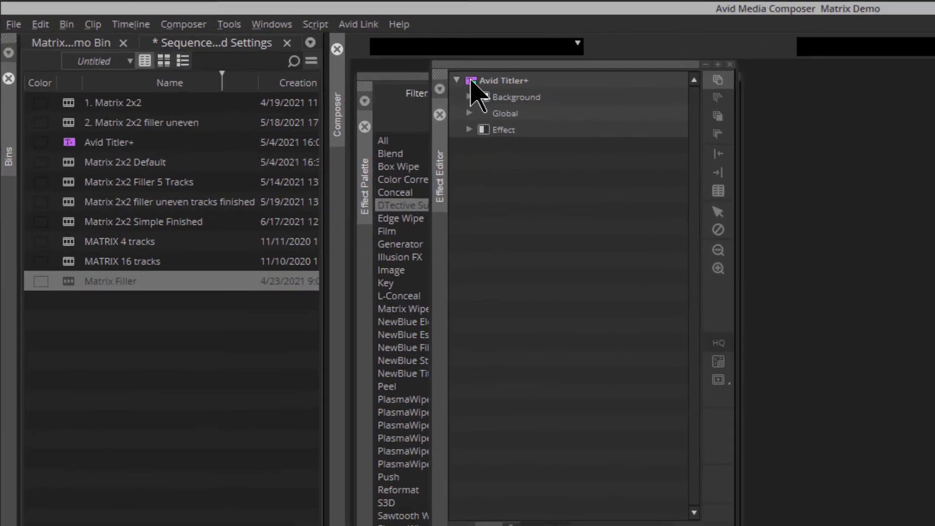
{"action": "left_click", "coordinate": [269, 47]}
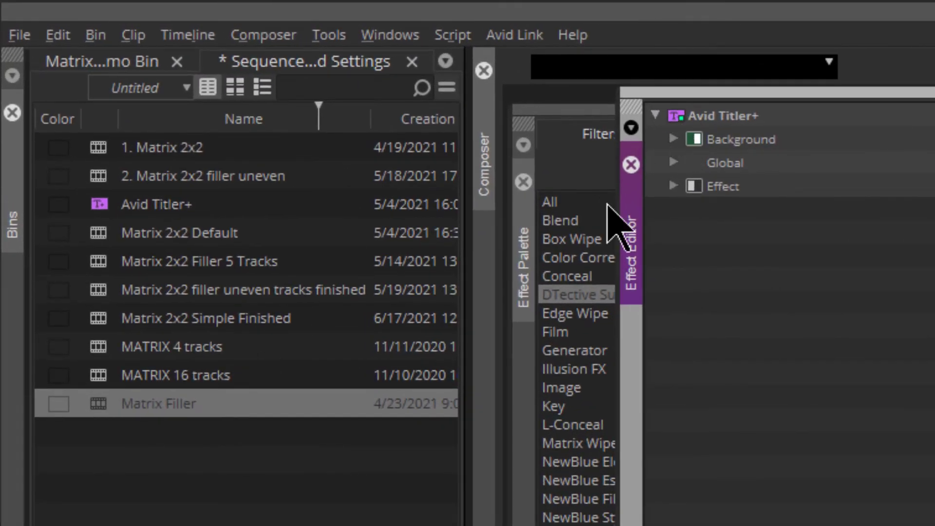
{"action": "left_click_drag", "start_coordinate": [680, 124], "coordinate": [302, 361]}
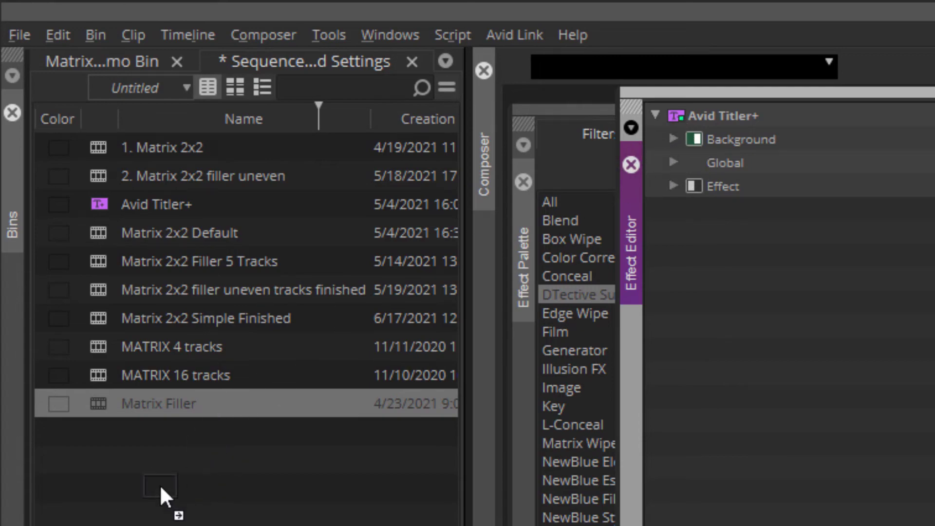
{"action": "left_click_drag", "start_coordinate": [159, 484], "coordinate": [163, 487]}
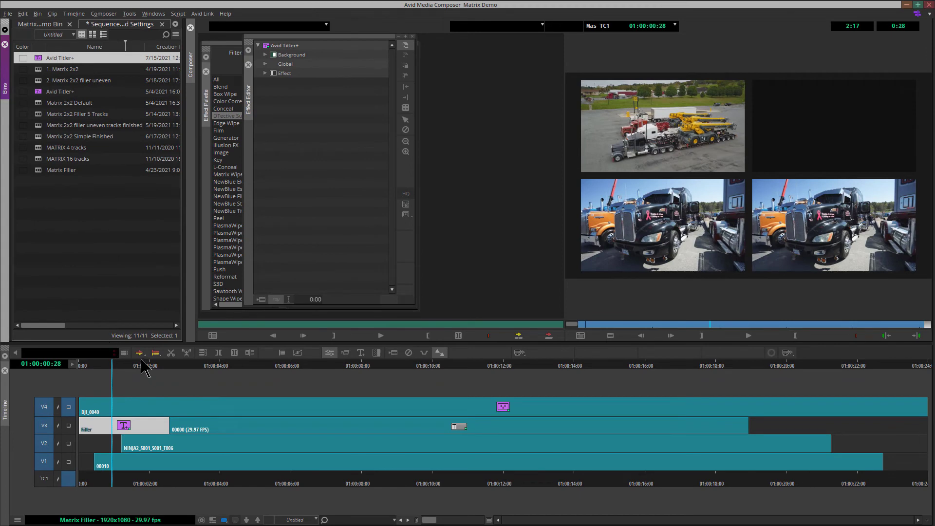
Apply the newly saved Avid Titler+ effect to all remaining gaps on tracks V1, V2 and V3, and review the sequence up to 01:00:04:06
{"action": "left_click", "coordinate": [139, 354]}
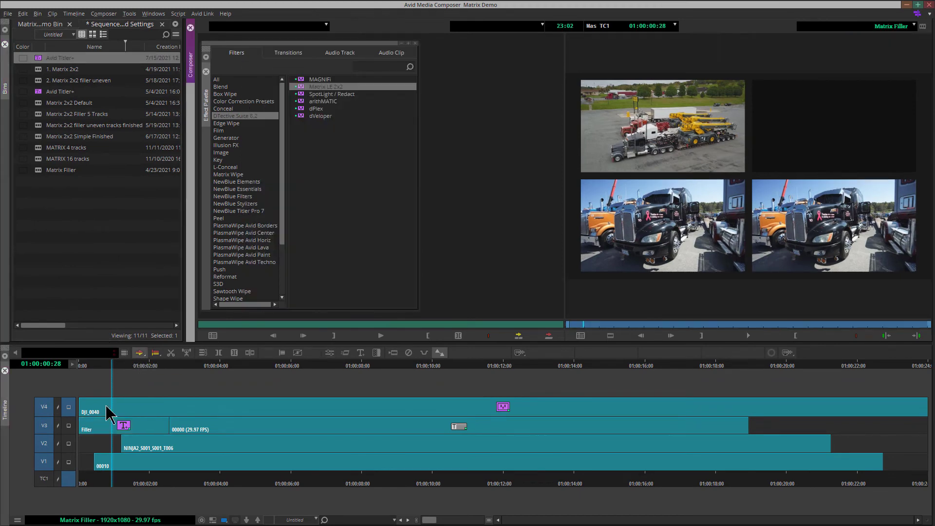
{"action": "left_click", "coordinate": [90, 445]}
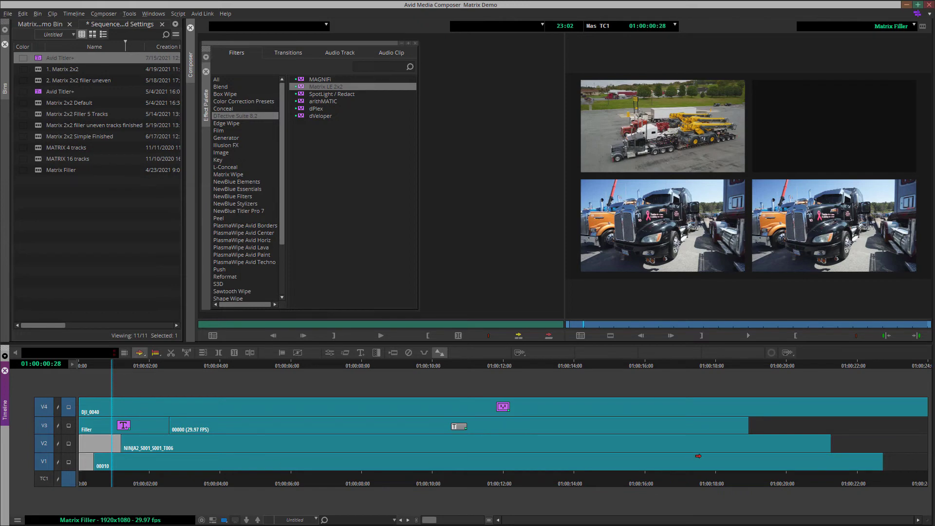
{"action": "left_click", "coordinate": [779, 426], "text": "shift"}
{"action": "left_click", "coordinate": [845, 443], "text": "shift"}
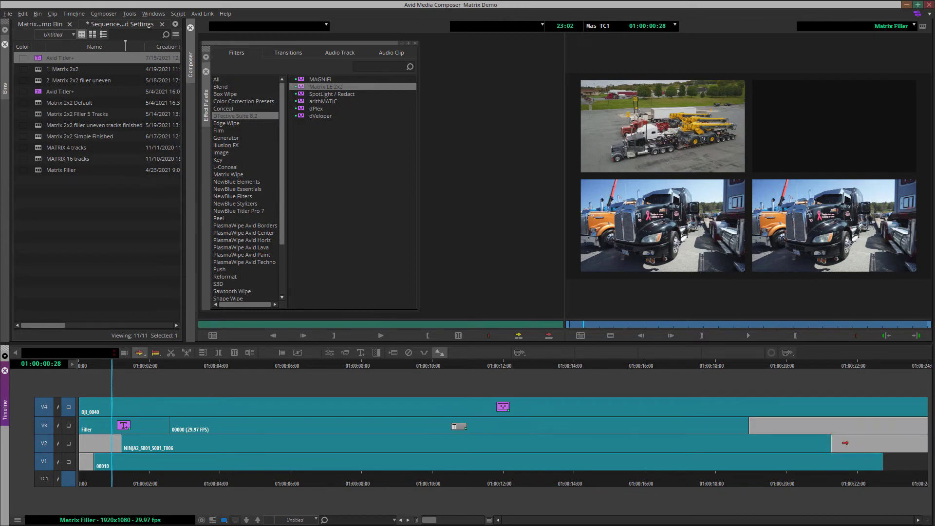
{"action": "left_click", "coordinate": [891, 464], "text": "shift"}
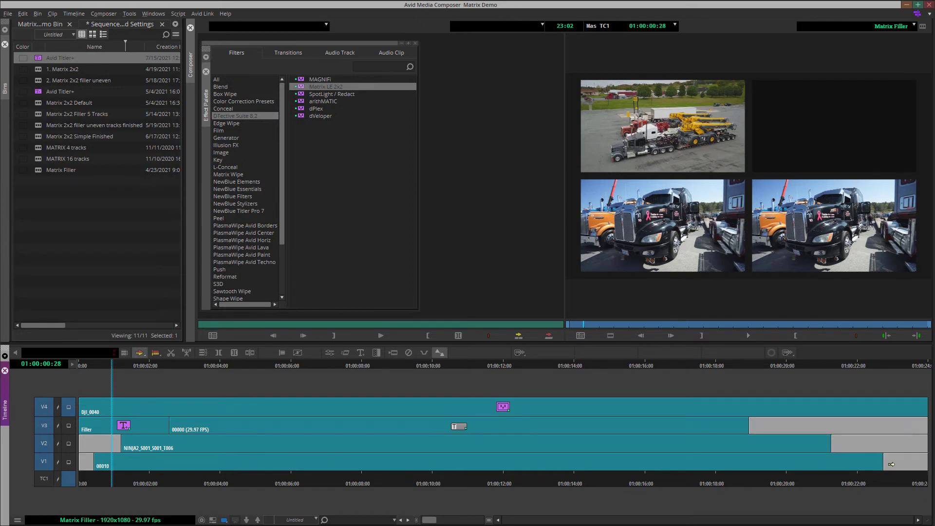
{"action": "double_click", "coordinate": [40, 60]}
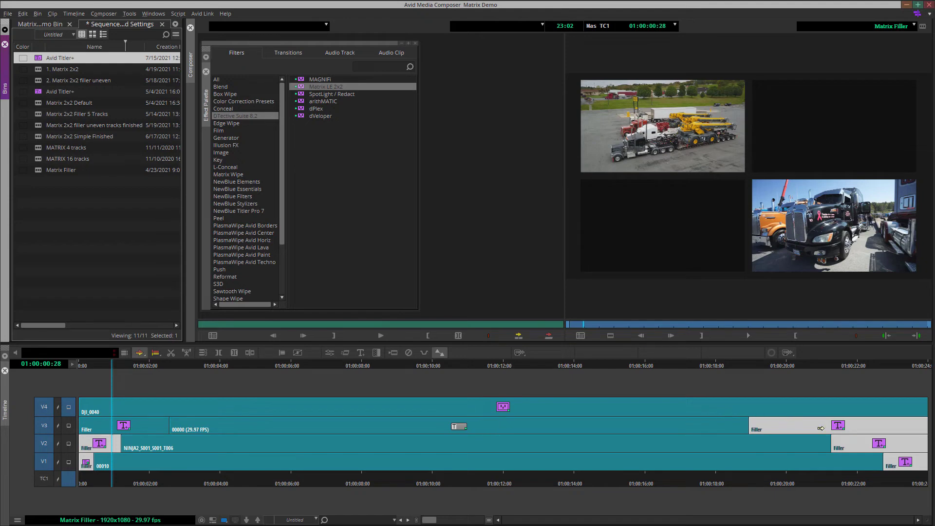
{"action": "left_click", "coordinate": [140, 367]}
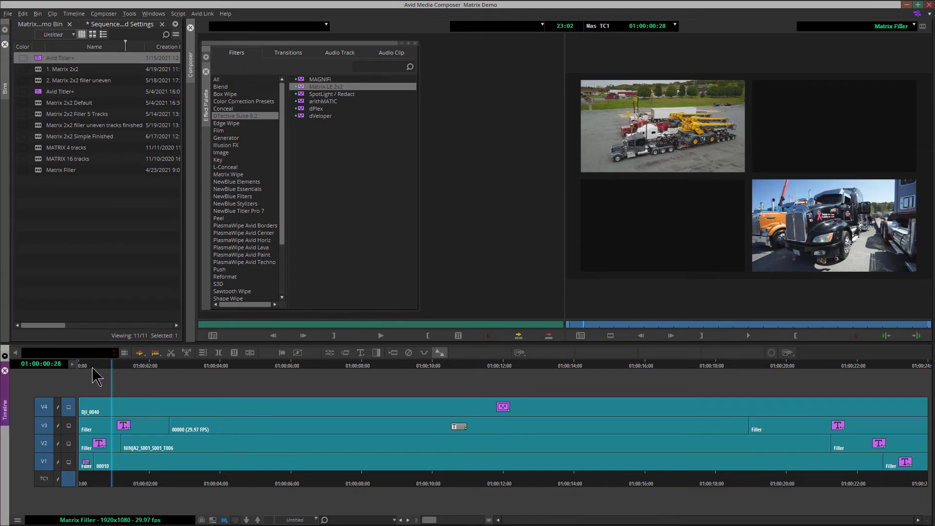
{"action": "left_click_drag", "start_coordinate": [92, 368], "coordinate": [125, 369]}
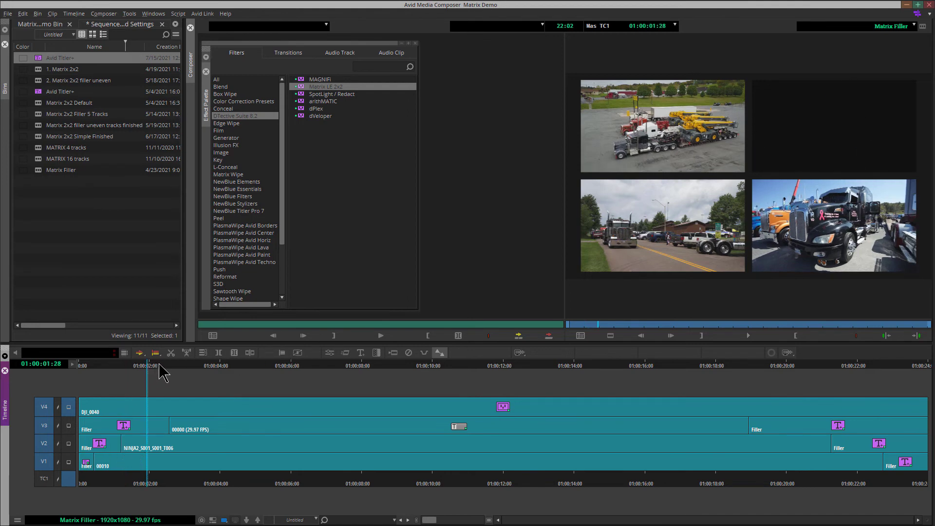
{"action": "left_click_drag", "start_coordinate": [169, 366], "coordinate": [228, 365]}
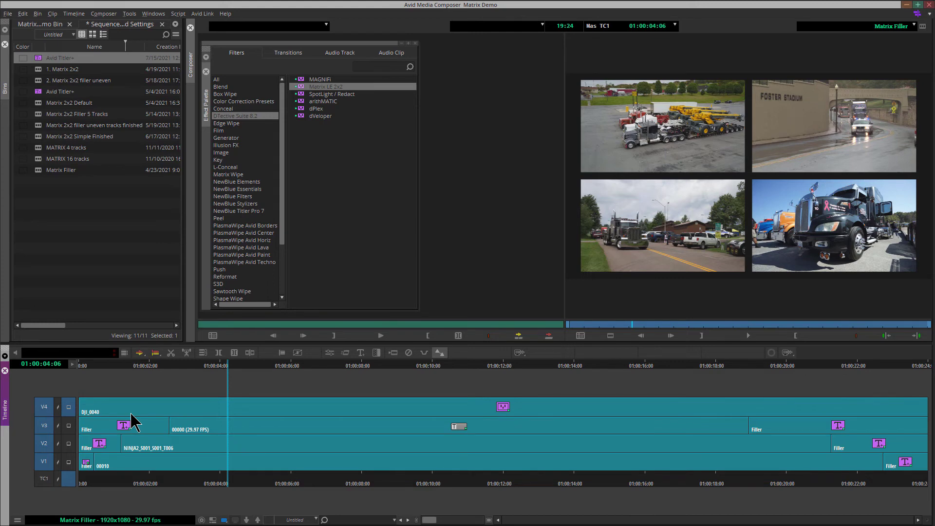
Open the 2. Matrix 2x2 filler uneven sequence and add video track V5, with the playhead at the sequence start
{"action": "double_click", "coordinate": [42, 81]}
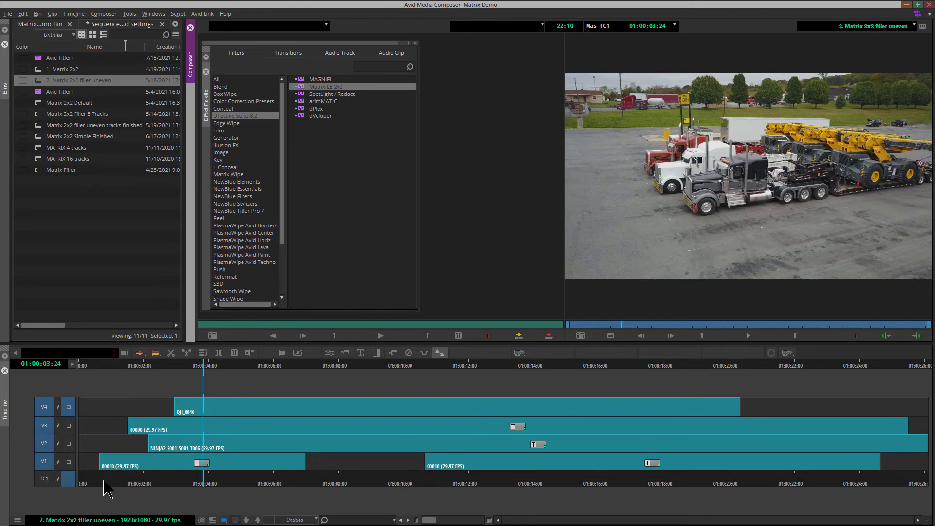
{"action": "left_click_drag", "start_coordinate": [98, 482], "coordinate": [74, 448]}
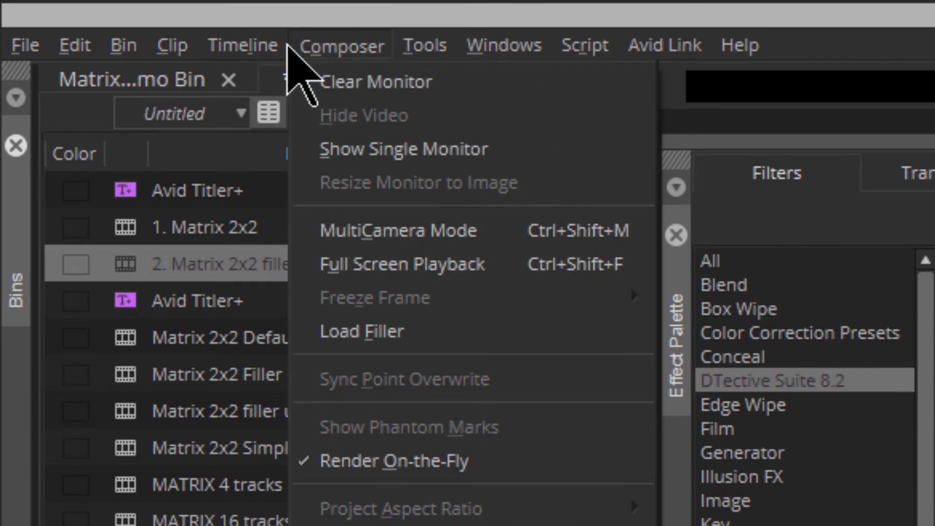
{"action": "mouse_move", "coordinate": [242, 46]}
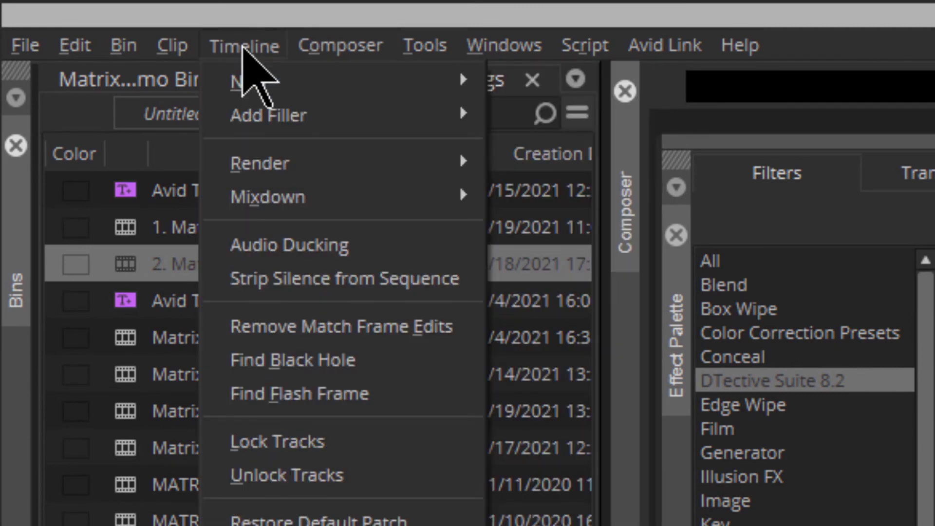
{"action": "mouse_move", "coordinate": [267, 83]}
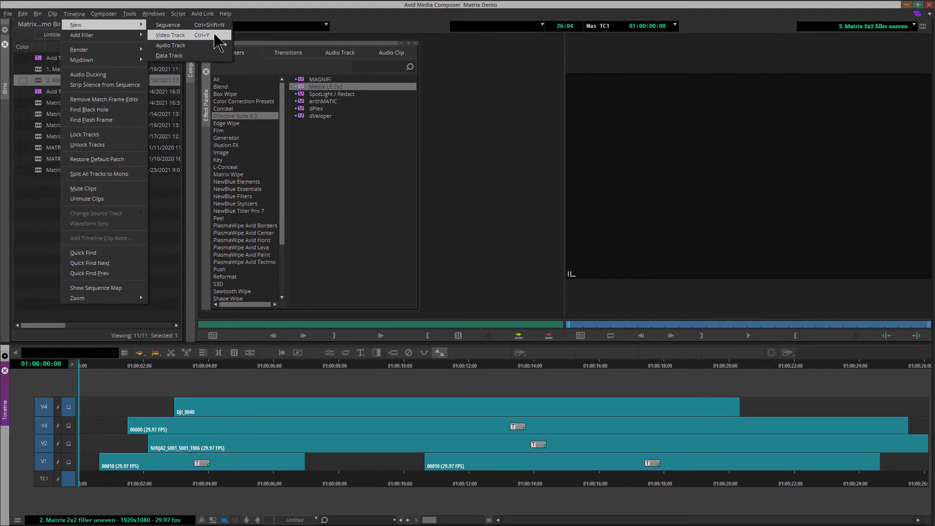
{"action": "left_click", "coordinate": [215, 35]}
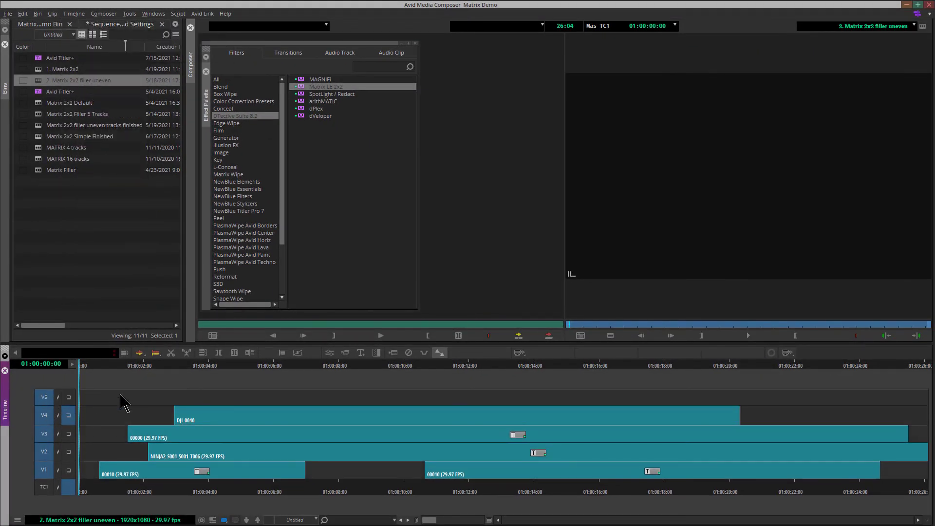
Try applying the Matrix LE 2x2 effect to the full-length filler on track V5, and undo it
{"action": "left_click", "coordinate": [139, 353]}
{"action": "left_click", "coordinate": [93, 401]}
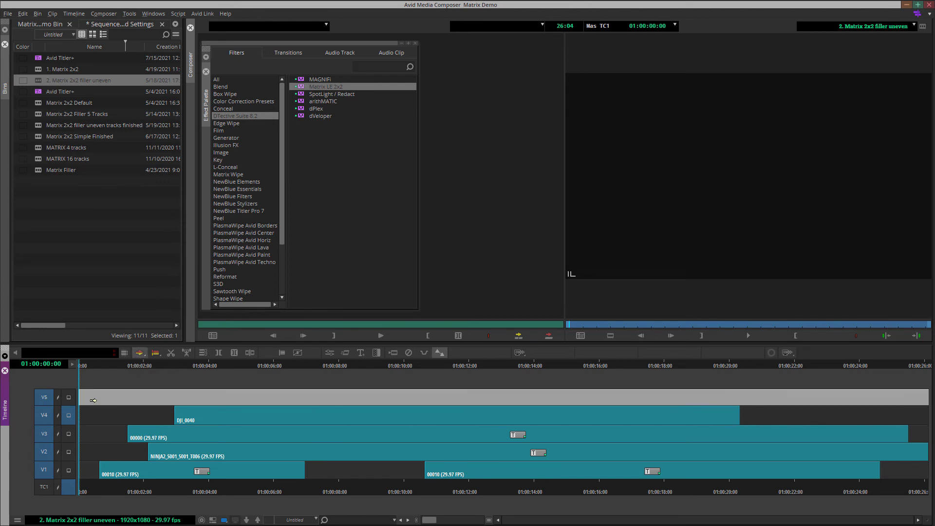
{"action": "double_click", "coordinate": [302, 87]}
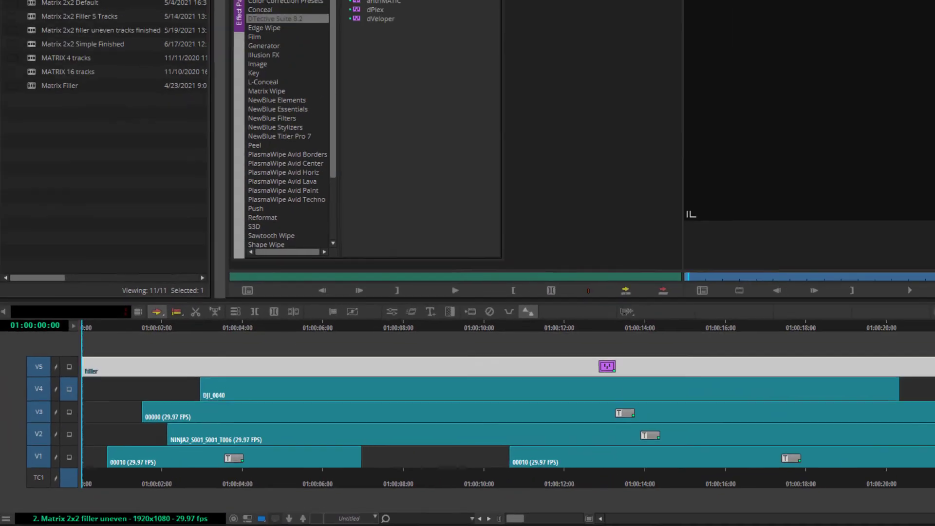
{"action": "left_click", "coordinate": [23, 14]}
{"action": "left_click", "coordinate": [28, 26]}
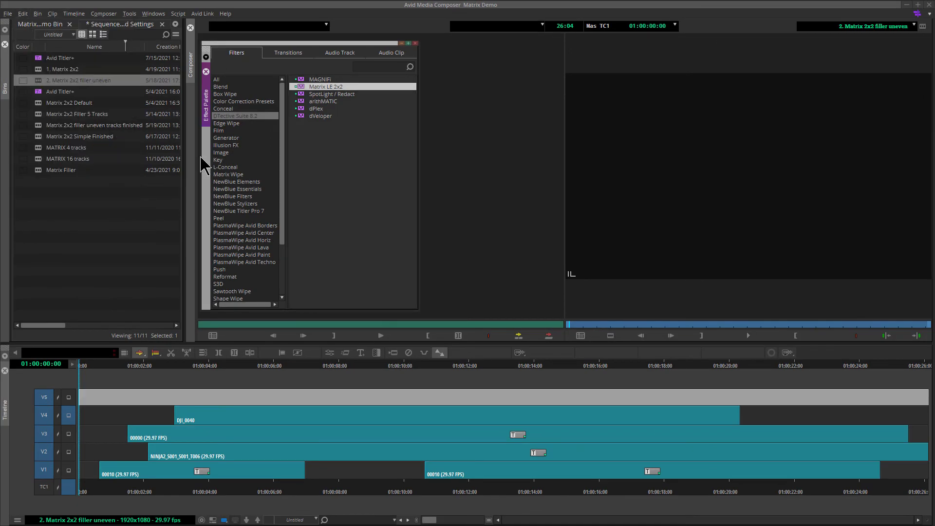
Apply the Matrix LE 2x2 effect to the full-length filler on track V5 and enable video monitoring for V5
{"action": "left_click", "coordinate": [140, 363]}
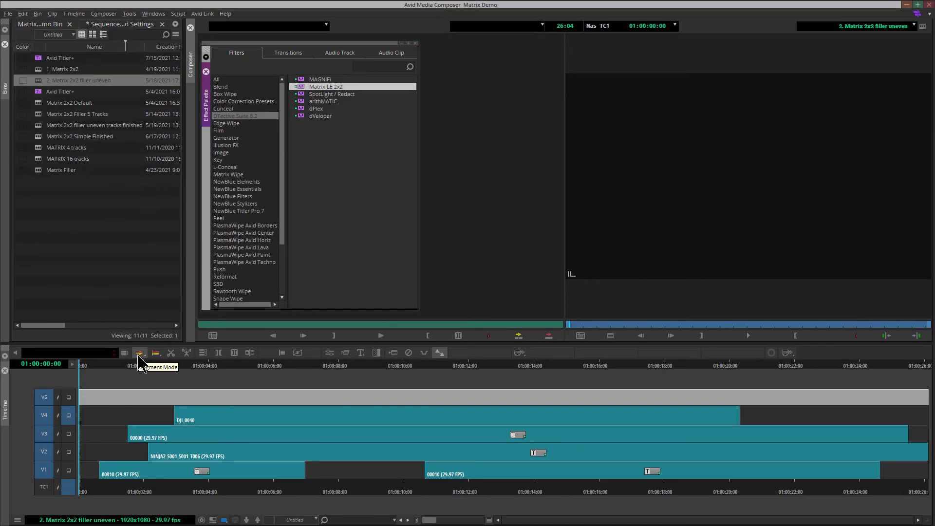
{"action": "left_click_drag", "start_coordinate": [303, 96], "coordinate": [120, 406]}
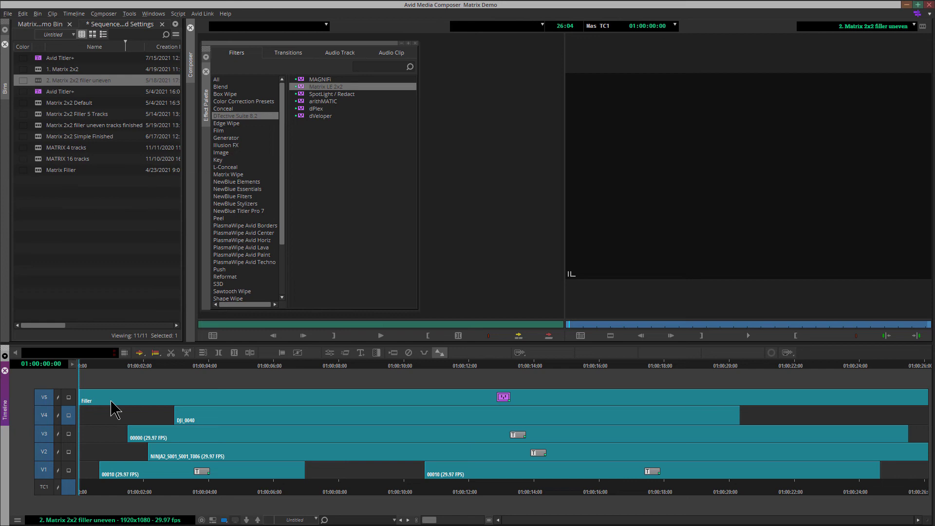
{"action": "left_click", "coordinate": [69, 399]}
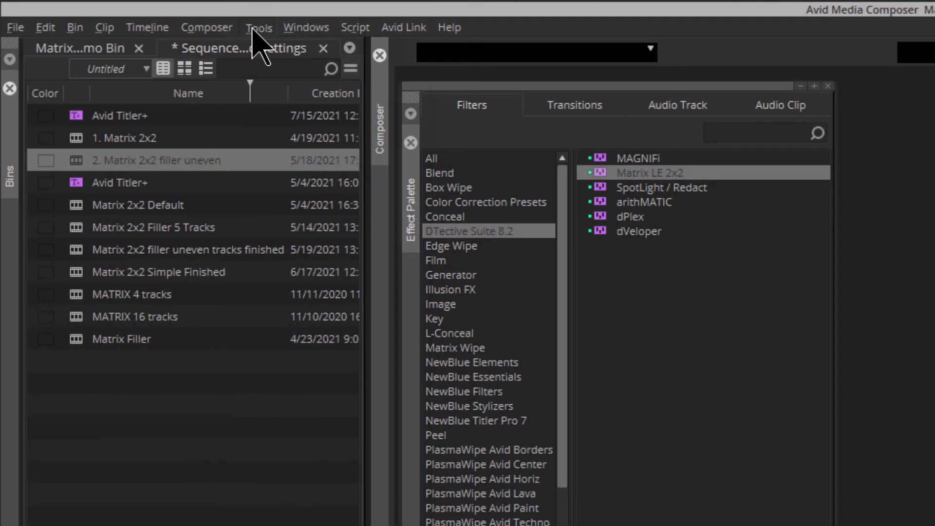
Open the Effect Editor and set the Matrix LE 2x2 effect's Plugin applied to option to Video Filler Track
{"action": "left_click", "coordinate": [254, 29]}
{"action": "left_click", "coordinate": [347, 311]}
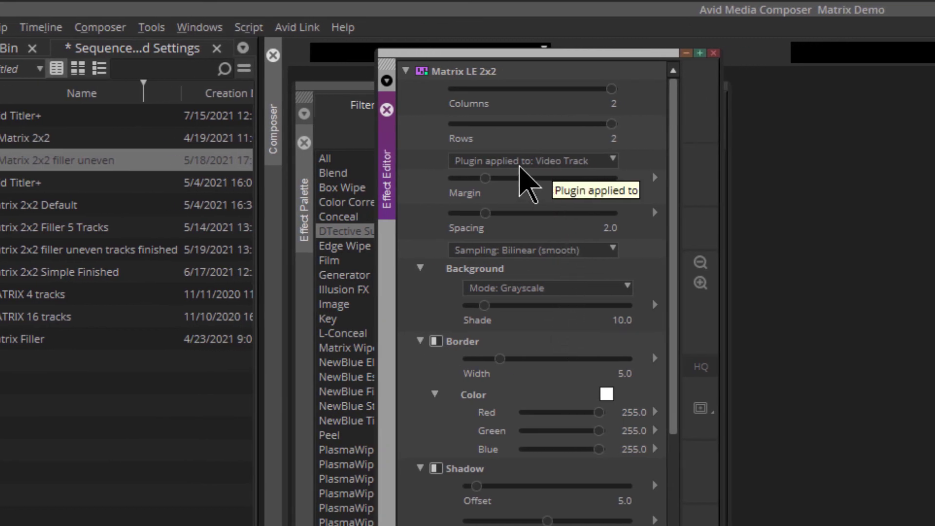
{"action": "left_click", "coordinate": [606, 160]}
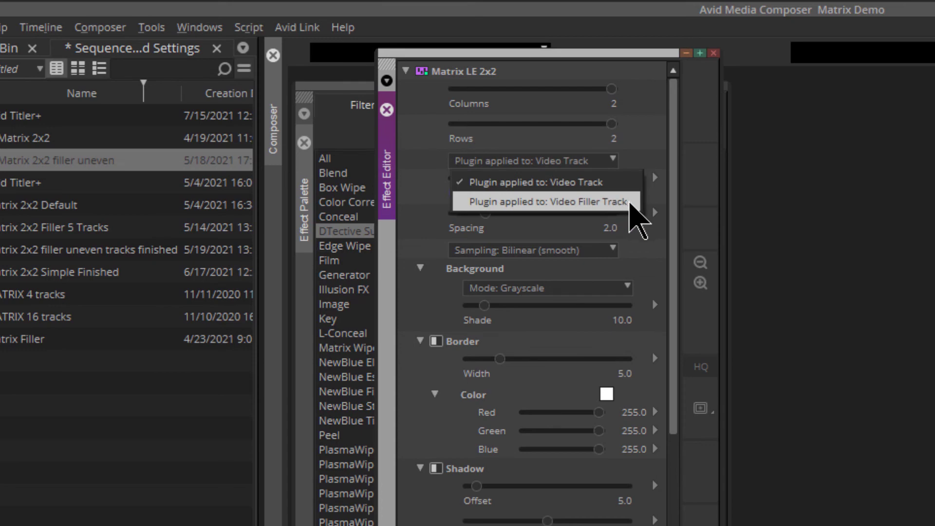
{"action": "left_click", "coordinate": [631, 203]}
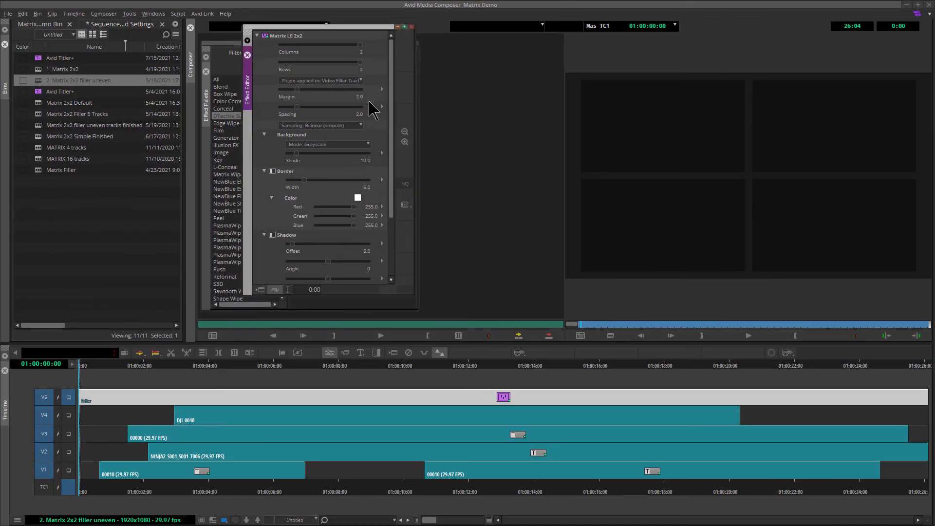
{"action": "left_click_drag", "start_coordinate": [552, 53], "coordinate": [519, 133]}
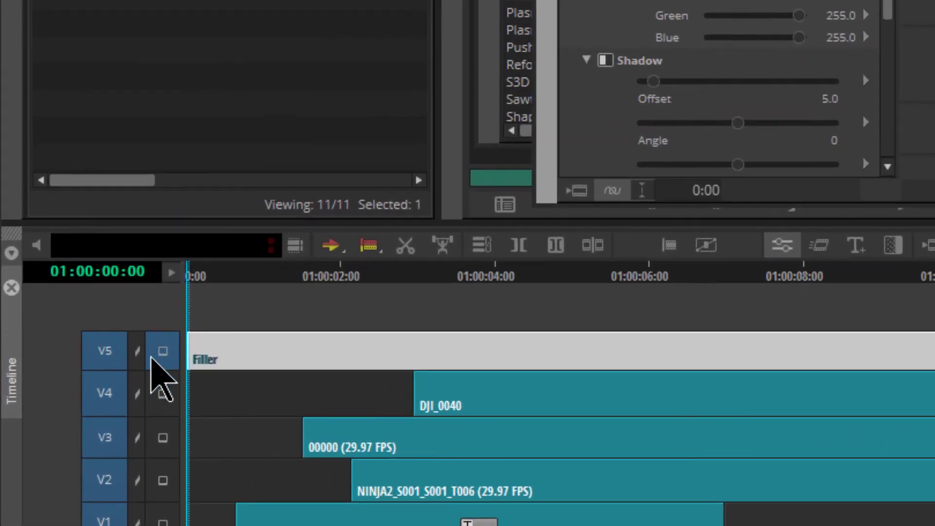
Select the filler gap at the start of track V4 in Segment Mode and add an Avid Titler+ effect to it
{"action": "left_click", "coordinate": [338, 247]}
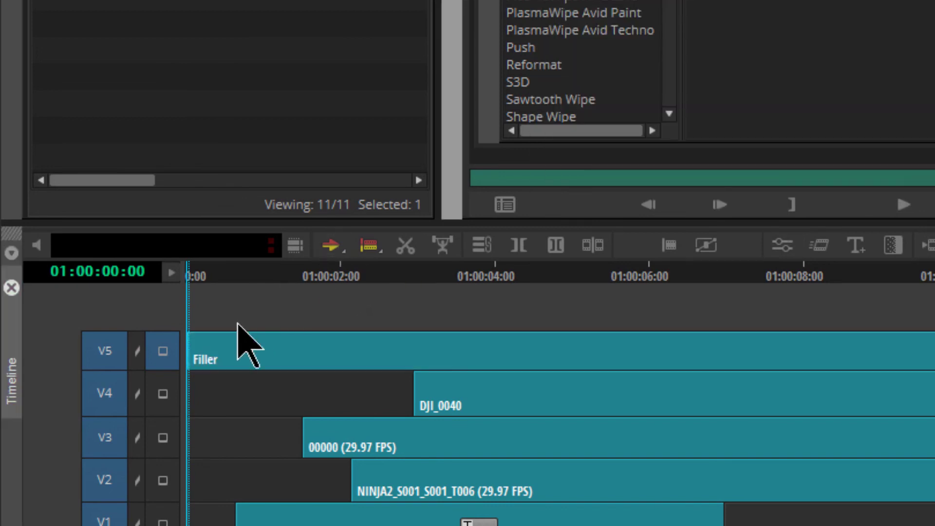
{"action": "left_click", "coordinate": [330, 245]}
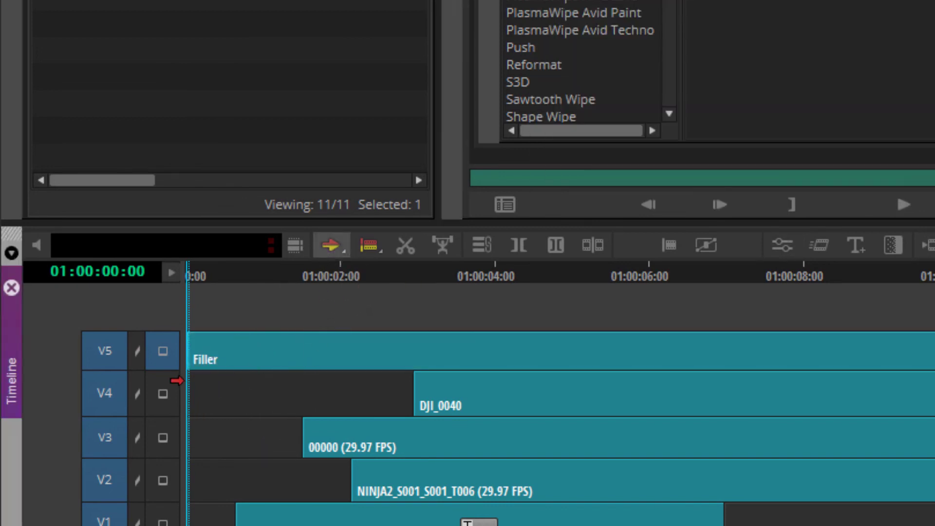
{"action": "left_click", "coordinate": [228, 400]}
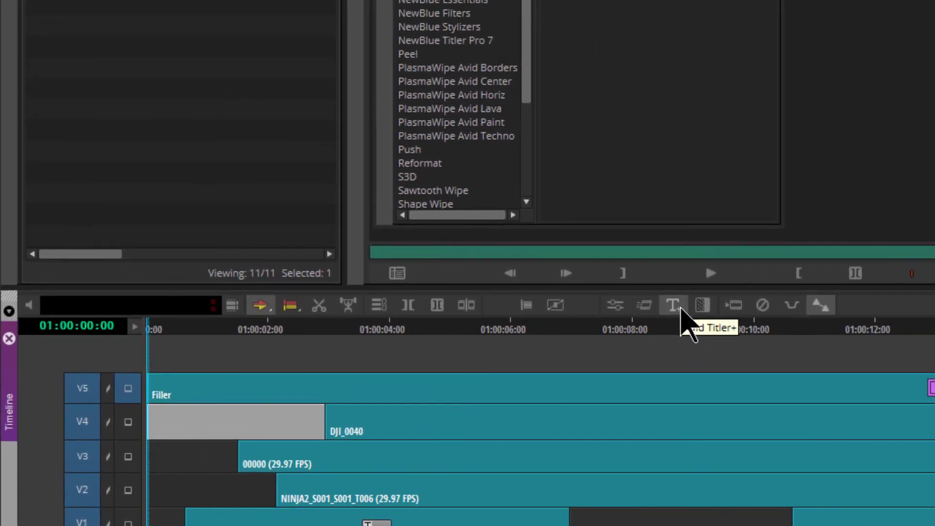
{"action": "left_click", "coordinate": [681, 309]}
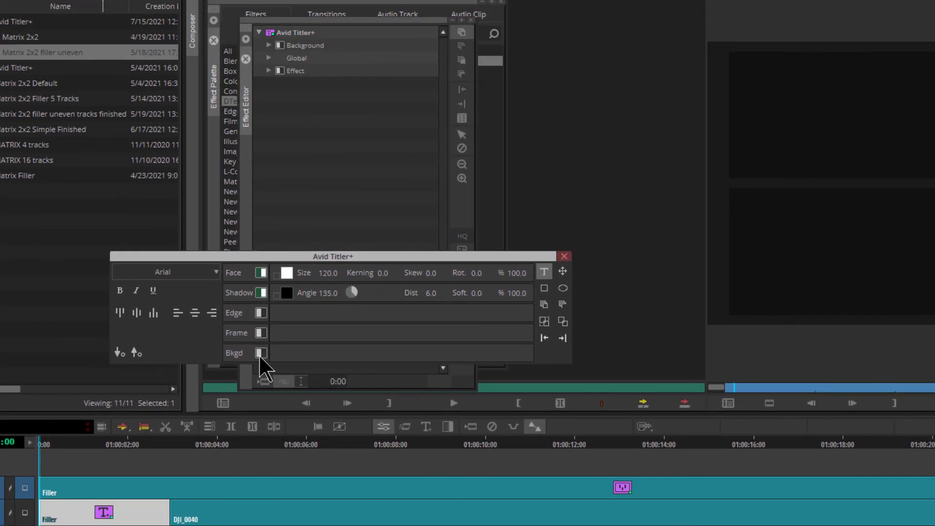
Enable the background of the V4 Avid Titler+ title and set its color to black
{"action": "left_click", "coordinate": [260, 354]}
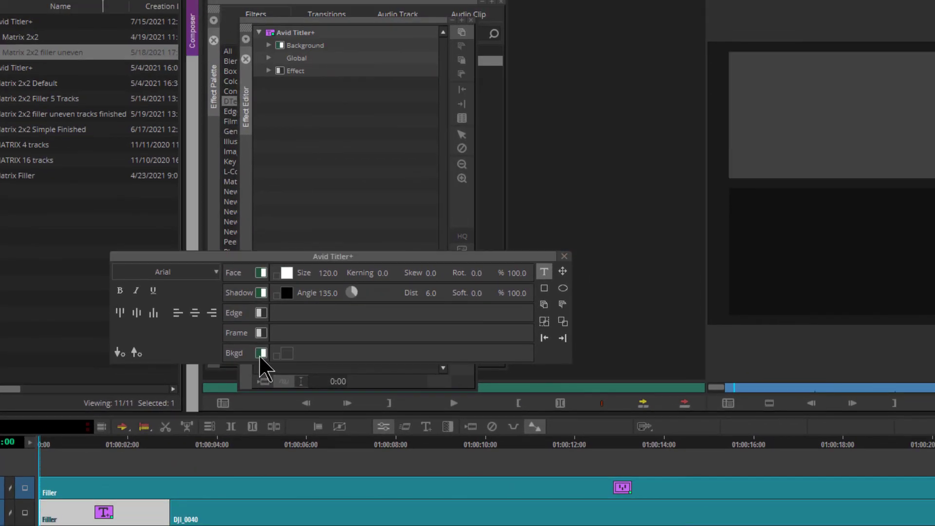
{"action": "left_click", "coordinate": [288, 354]}
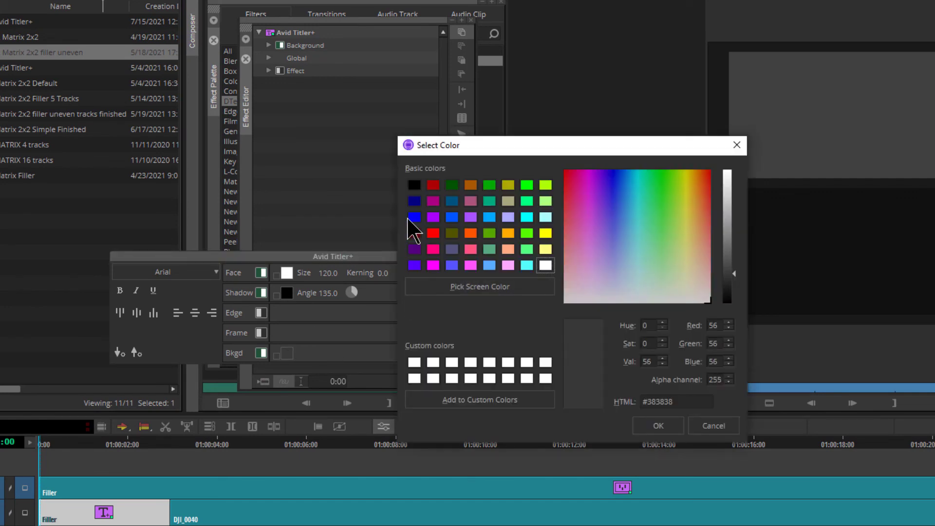
{"action": "left_click", "coordinate": [415, 185]}
{"action": "left_click", "coordinate": [644, 422]}
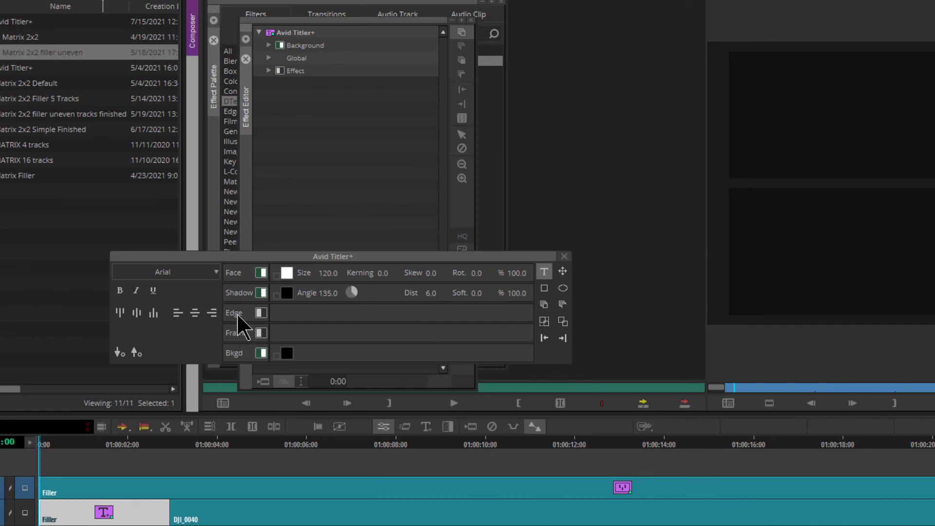
Save the black-background Avid Titler+ effect of the V4 filler from the Effect Editor into the bin
{"action": "left_click_drag", "start_coordinate": [240, 263], "coordinate": [331, 267]}
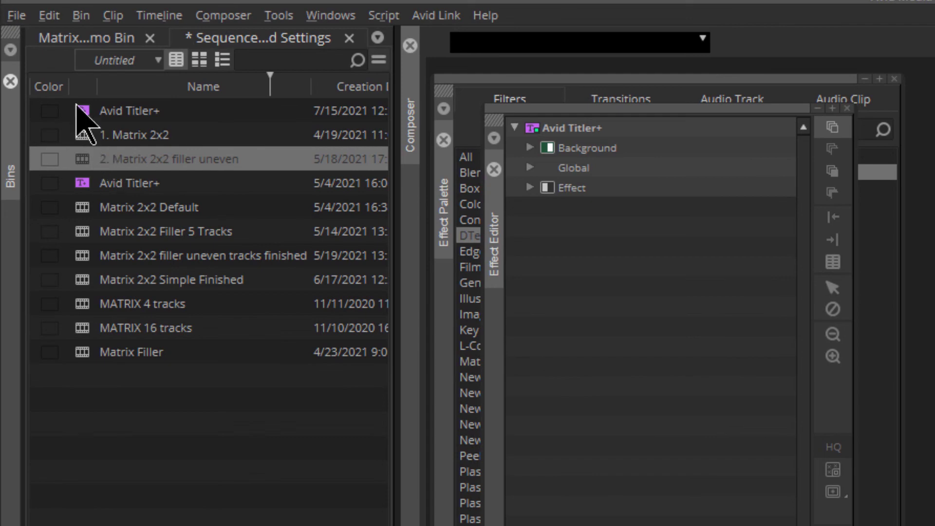
{"action": "left_click_drag", "start_coordinate": [536, 131], "coordinate": [296, 294]}
{"action": "left_click_drag", "start_coordinate": [161, 437], "coordinate": [161, 438]}
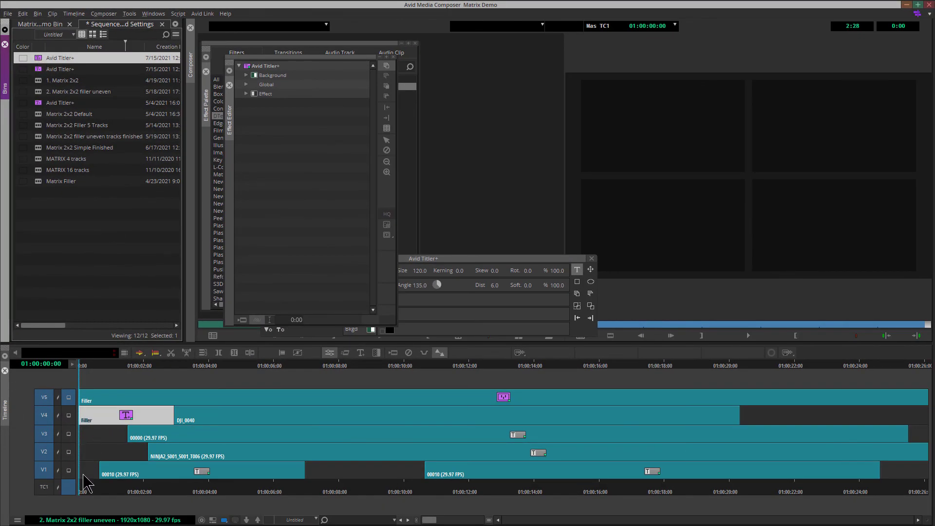
Apply the newly saved Avid Titler+ effect to all remaining filler gaps on tracks V1 to V4, and exit Segment Mode
{"action": "left_click", "coordinate": [141, 355]}
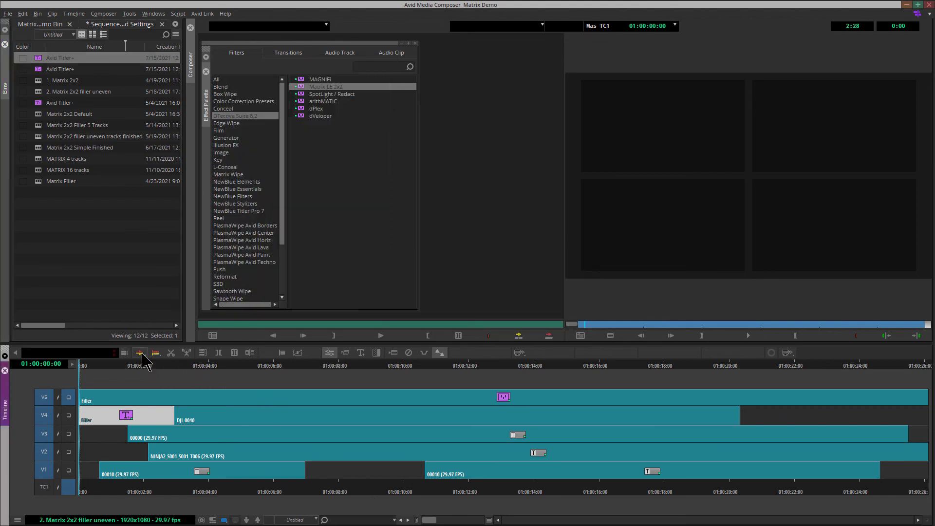
{"action": "left_click", "coordinate": [95, 436]}
{"action": "left_click", "coordinate": [92, 452], "text": "shift"}
{"action": "left_click", "coordinate": [90, 470], "text": "shift"}
{"action": "left_click", "coordinate": [369, 473], "text": "shift"}
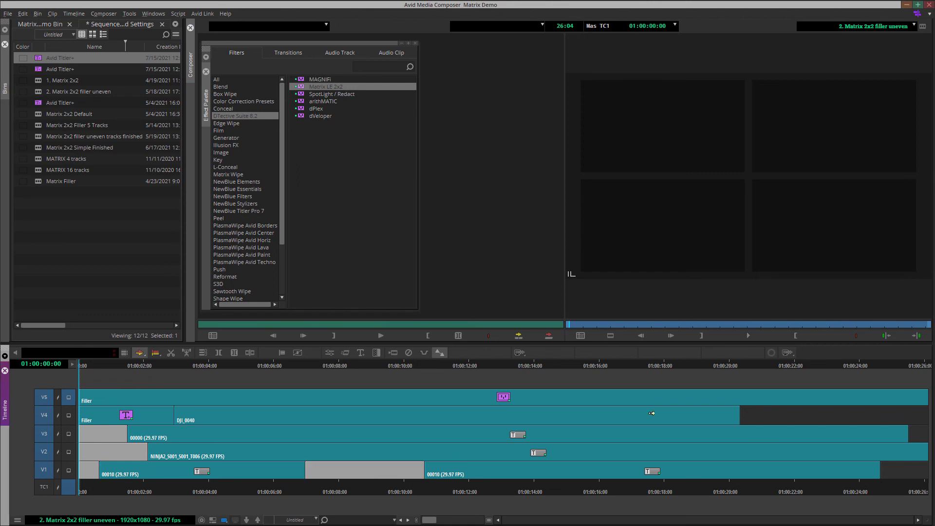
{"action": "left_click", "coordinate": [776, 423], "text": "shift"}
{"action": "left_click", "coordinate": [910, 438], "text": "shift"}
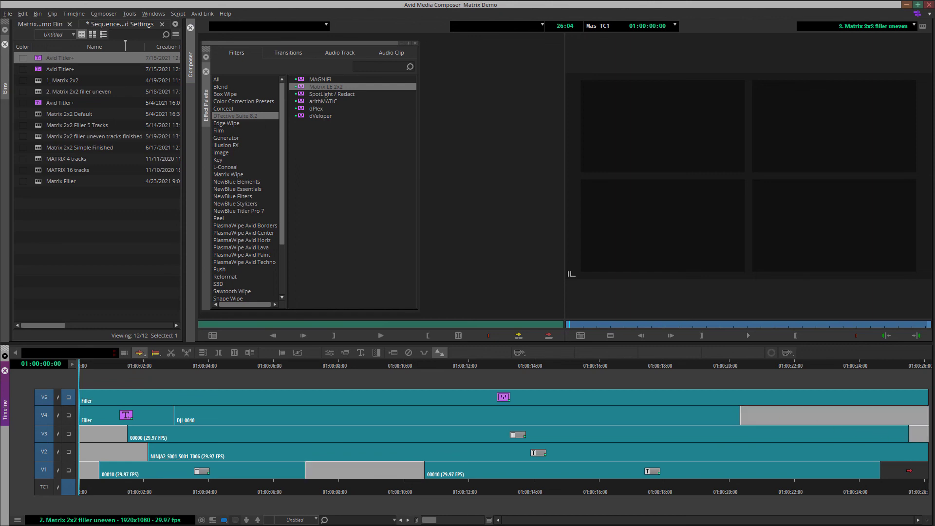
{"action": "left_click", "coordinate": [909, 470], "text": "shift"}
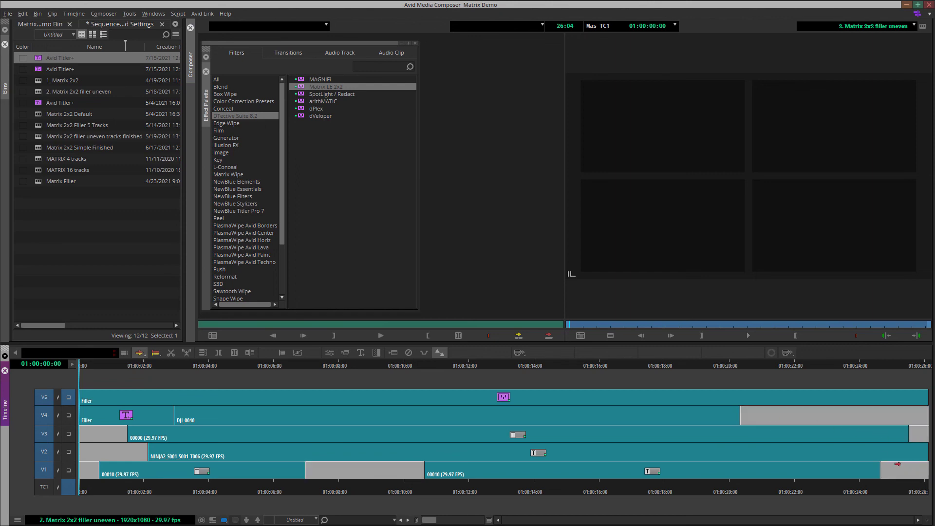
{"action": "double_click", "coordinate": [39, 60]}
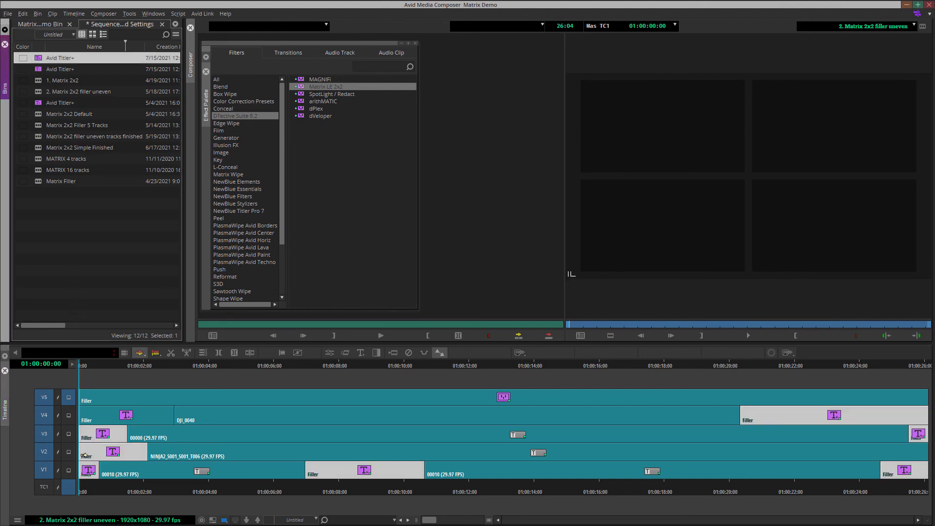
{"action": "left_click", "coordinate": [136, 373]}
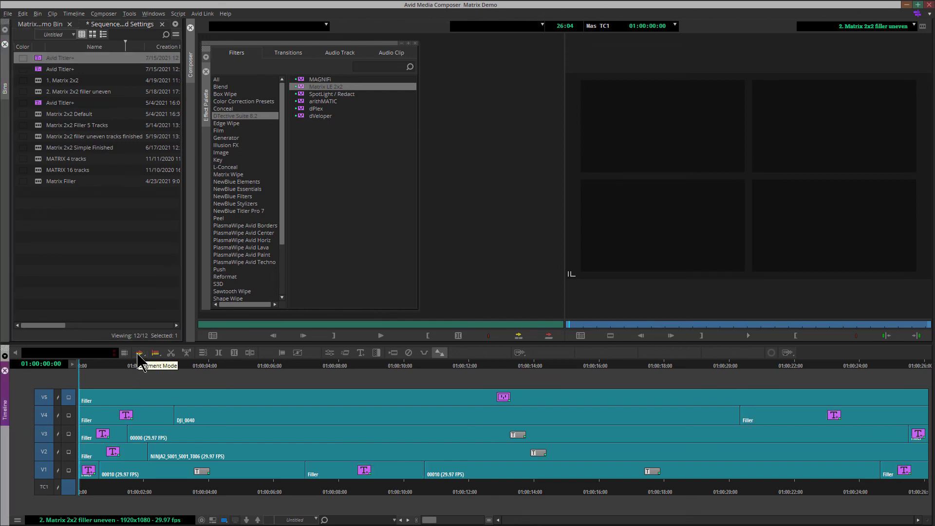
Scrub the opening of the sequence up to 01:00:08:03 to check the 2x2 matrix as each track's clip starts
{"action": "left_click", "coordinate": [93, 375]}
{"action": "left_click_drag", "start_coordinate": [94, 375], "coordinate": [195, 369]}
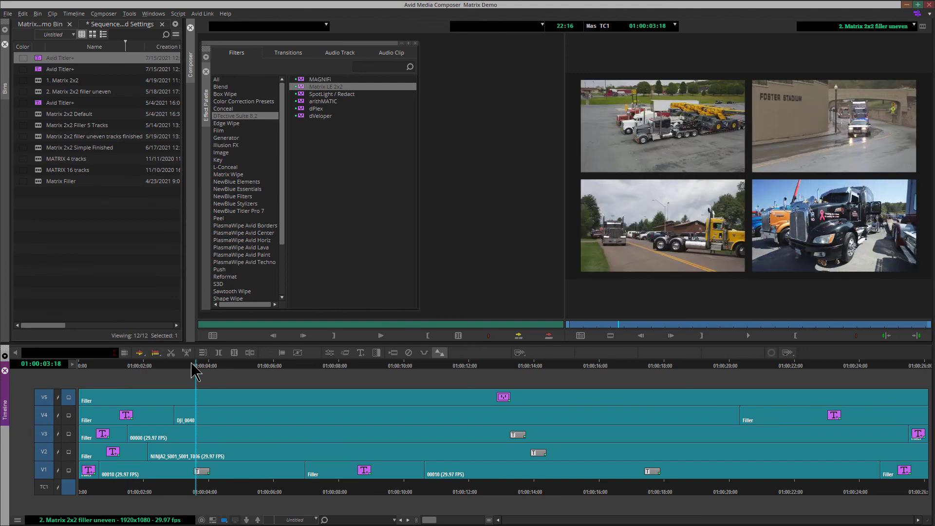
{"action": "left_click_drag", "start_coordinate": [193, 369], "coordinate": [139, 367]}
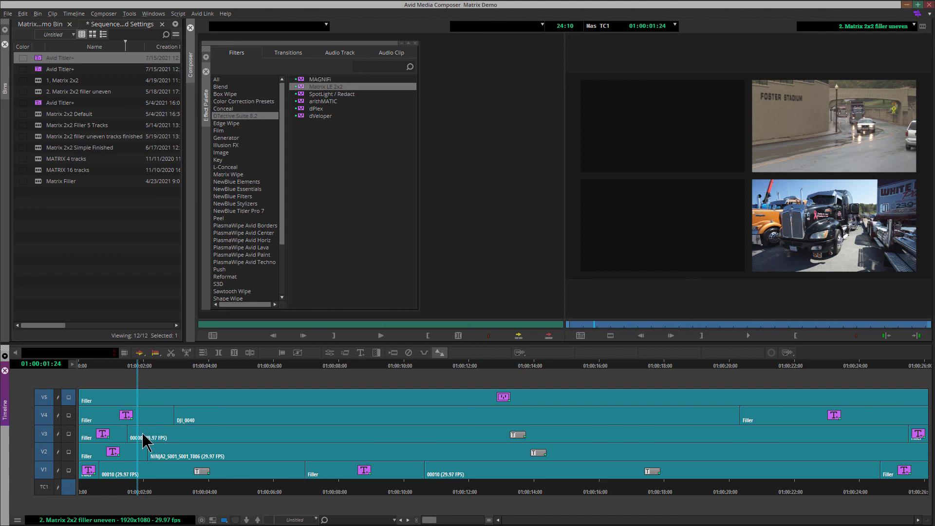
{"action": "left_click", "coordinate": [199, 430]}
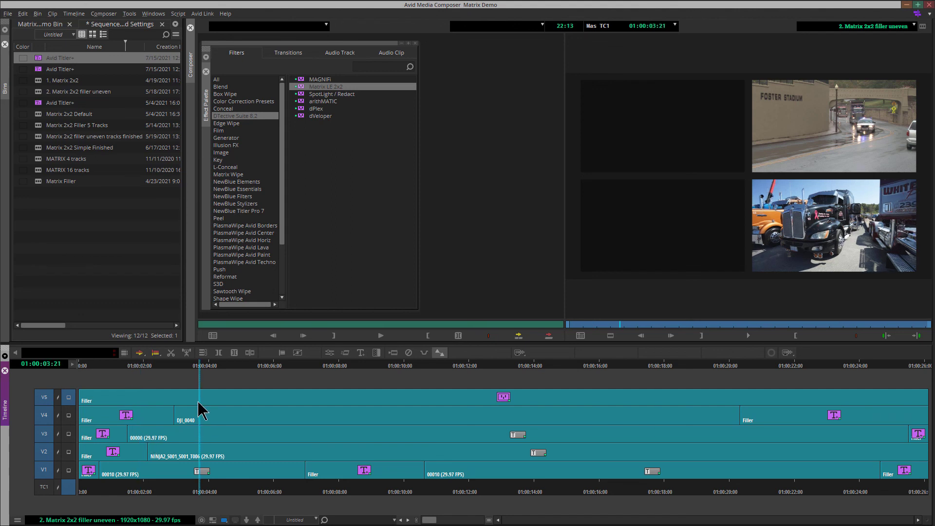
{"action": "left_click", "coordinate": [161, 367]}
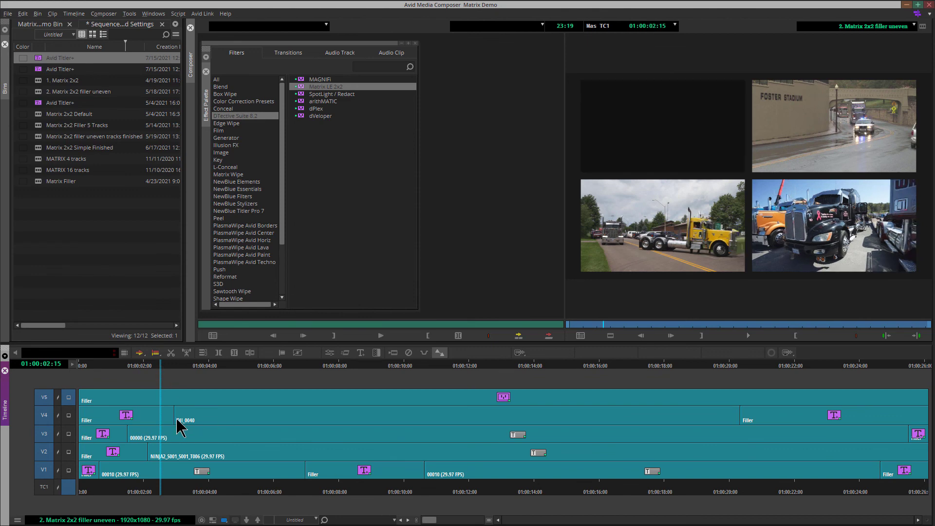
{"action": "left_click_drag", "start_coordinate": [178, 365], "coordinate": [343, 363]}
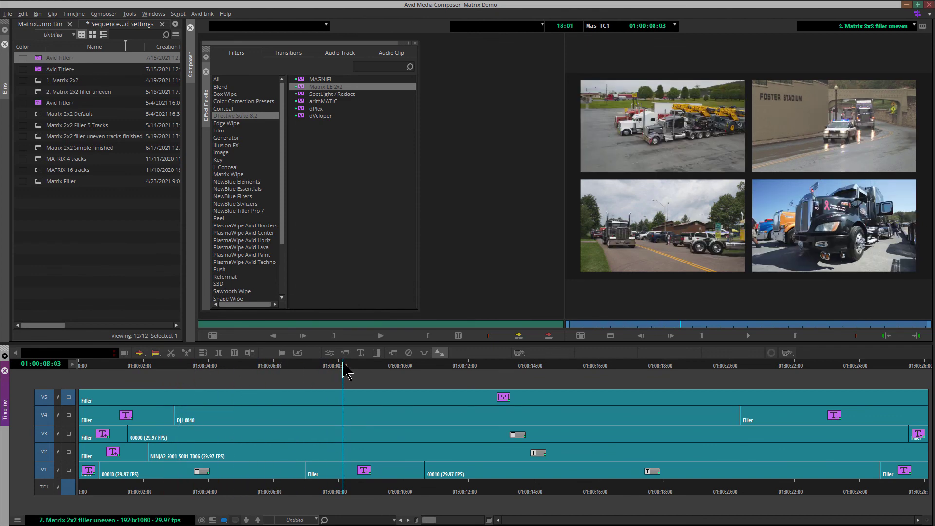